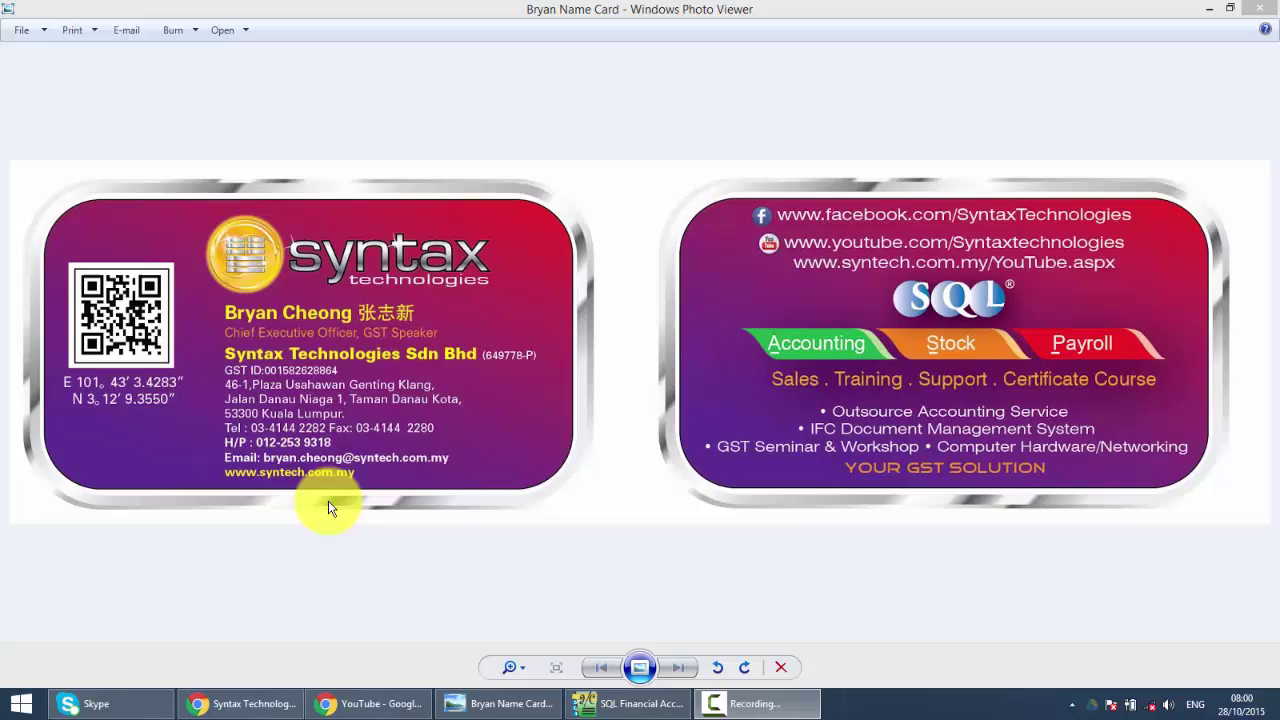
Switch to SQL Financial Accounting and open the supplier invoice list.
click(646, 710)
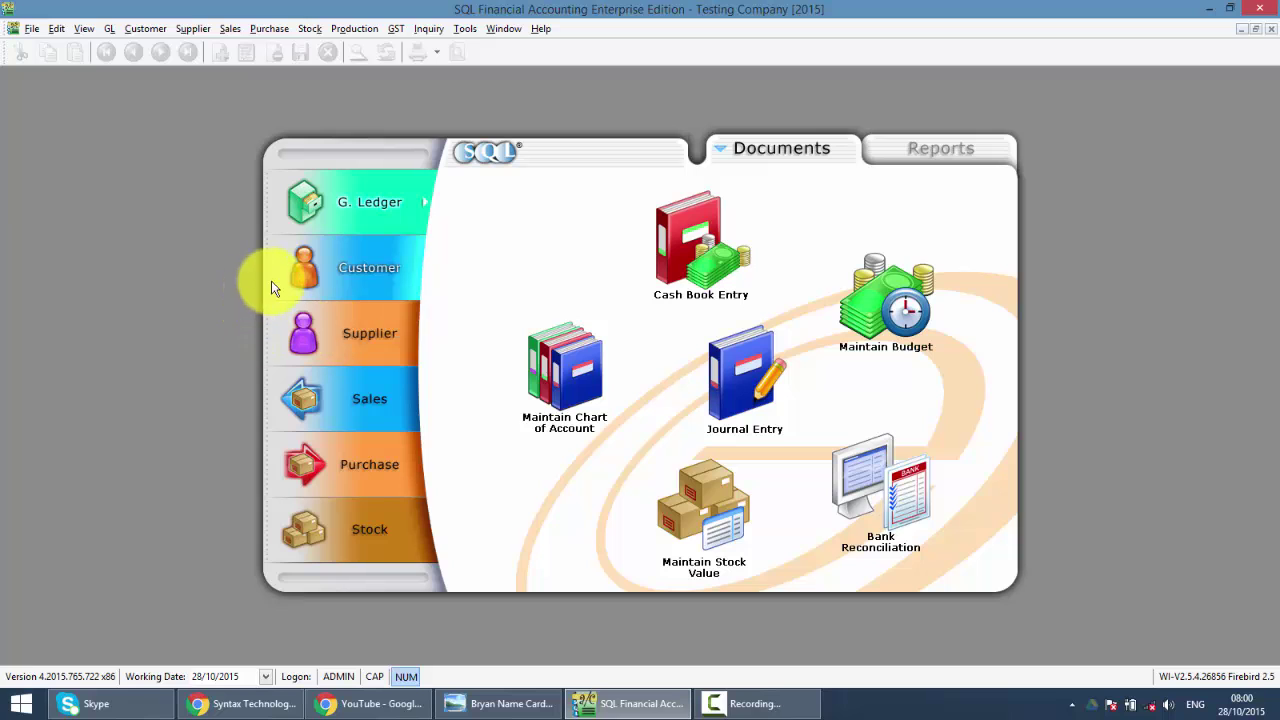
click(360, 318)
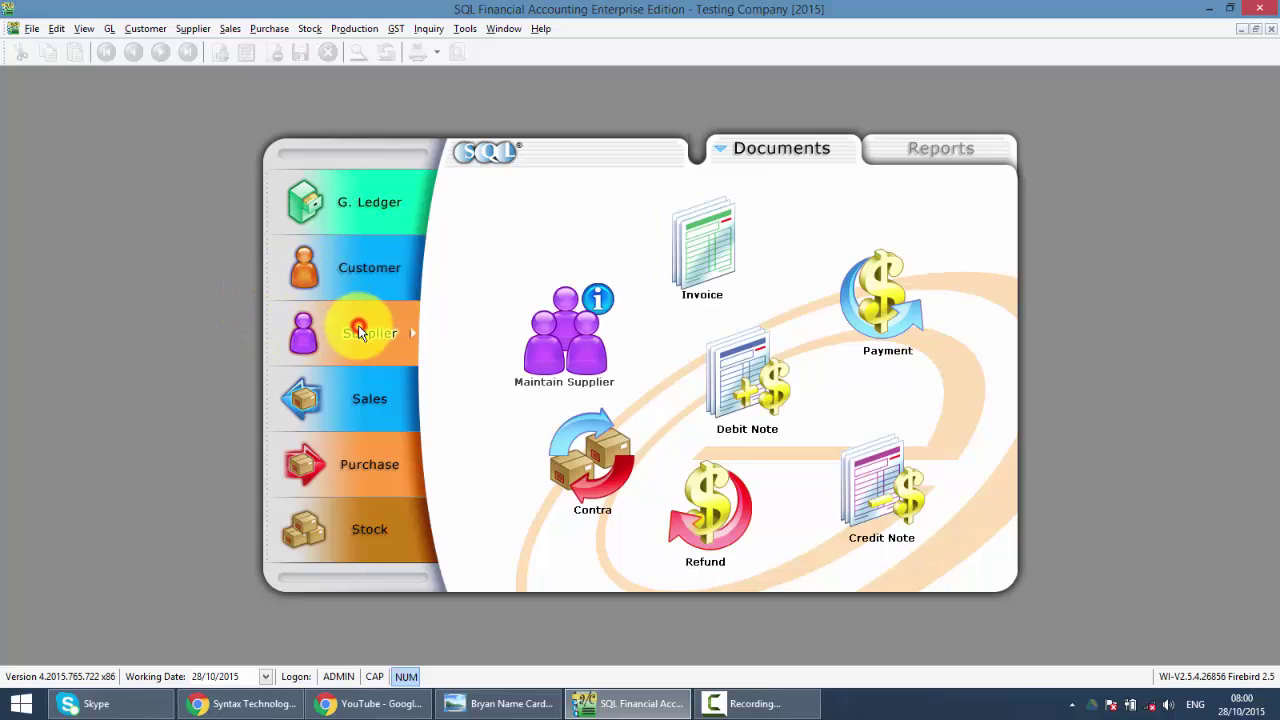
click(739, 265)
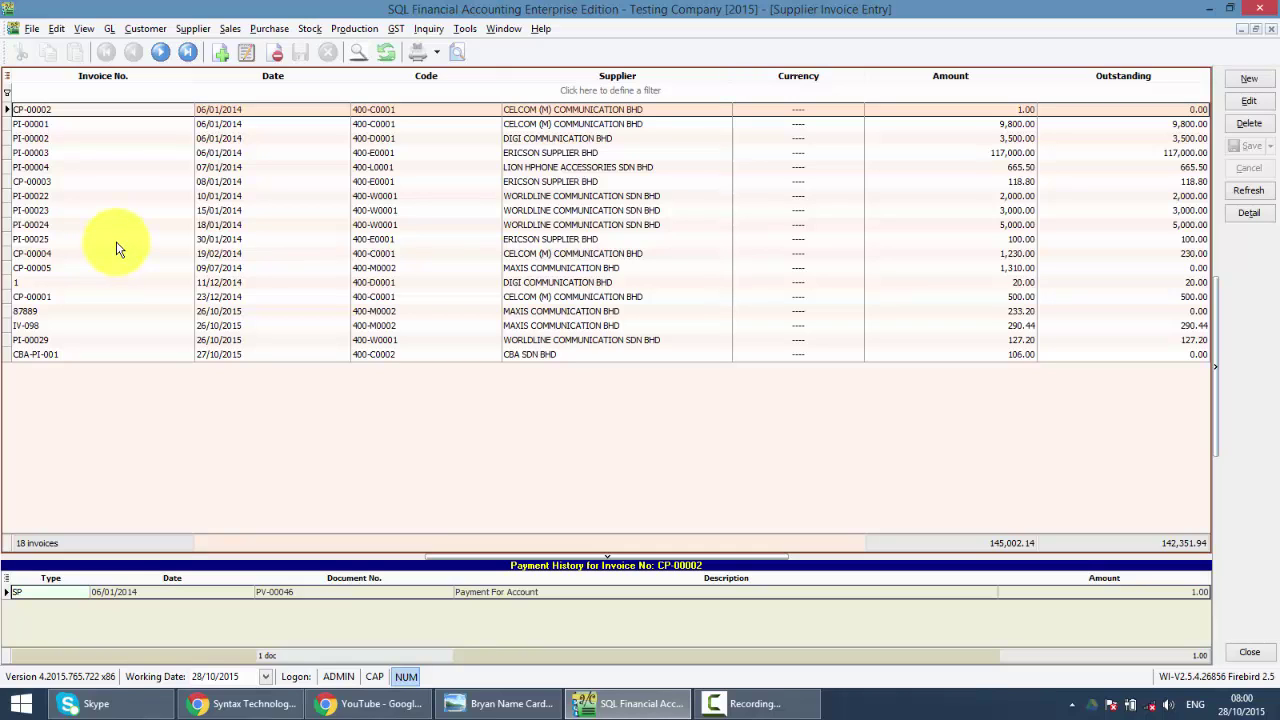
Filter the supplier invoice list by invoice numbers containing 22, and clear the filter.
click(141, 94)
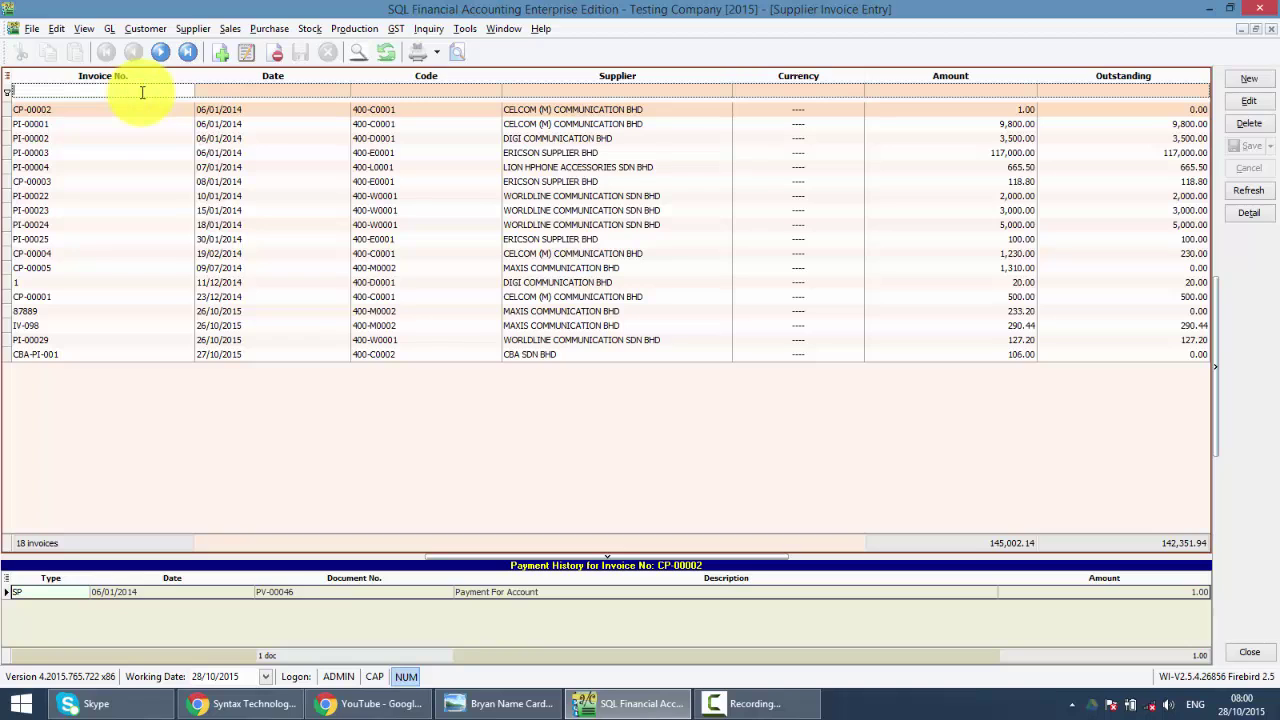
text(22)
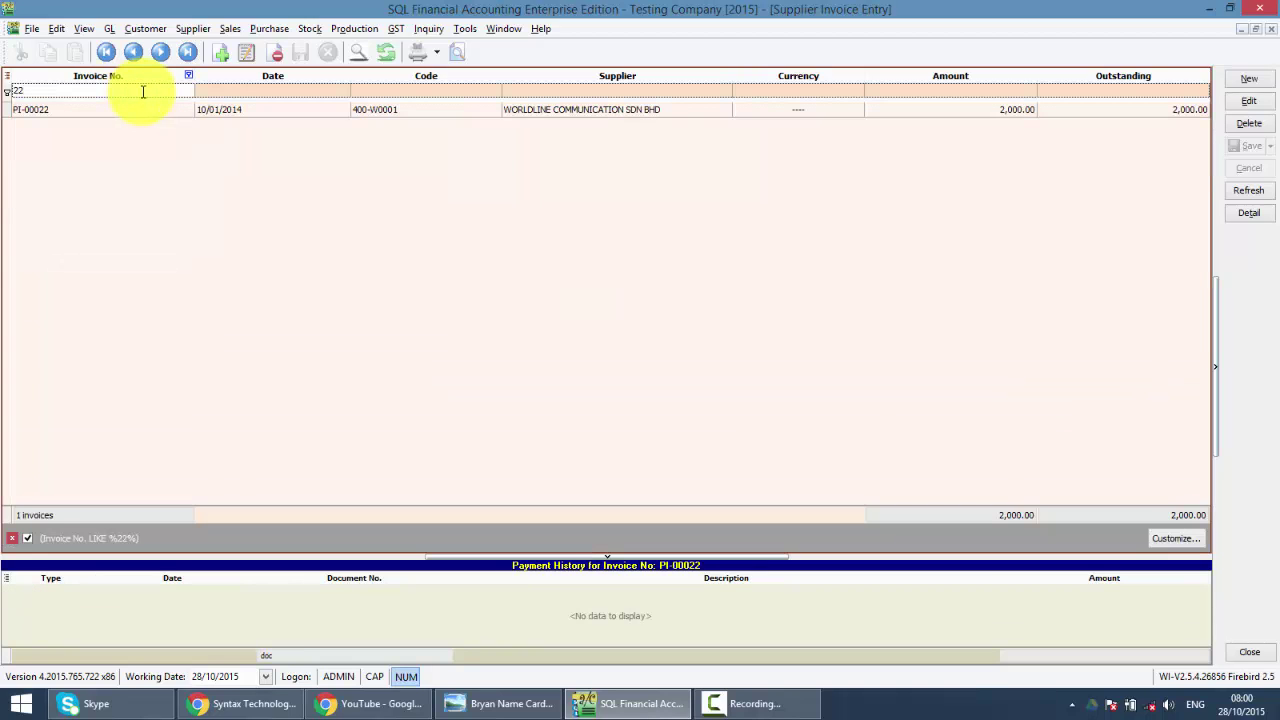
key(BackSpace)
key(BackSpace)
Filter the invoice list by suppliers containing "cel", and clear the filter.
click(568, 95)
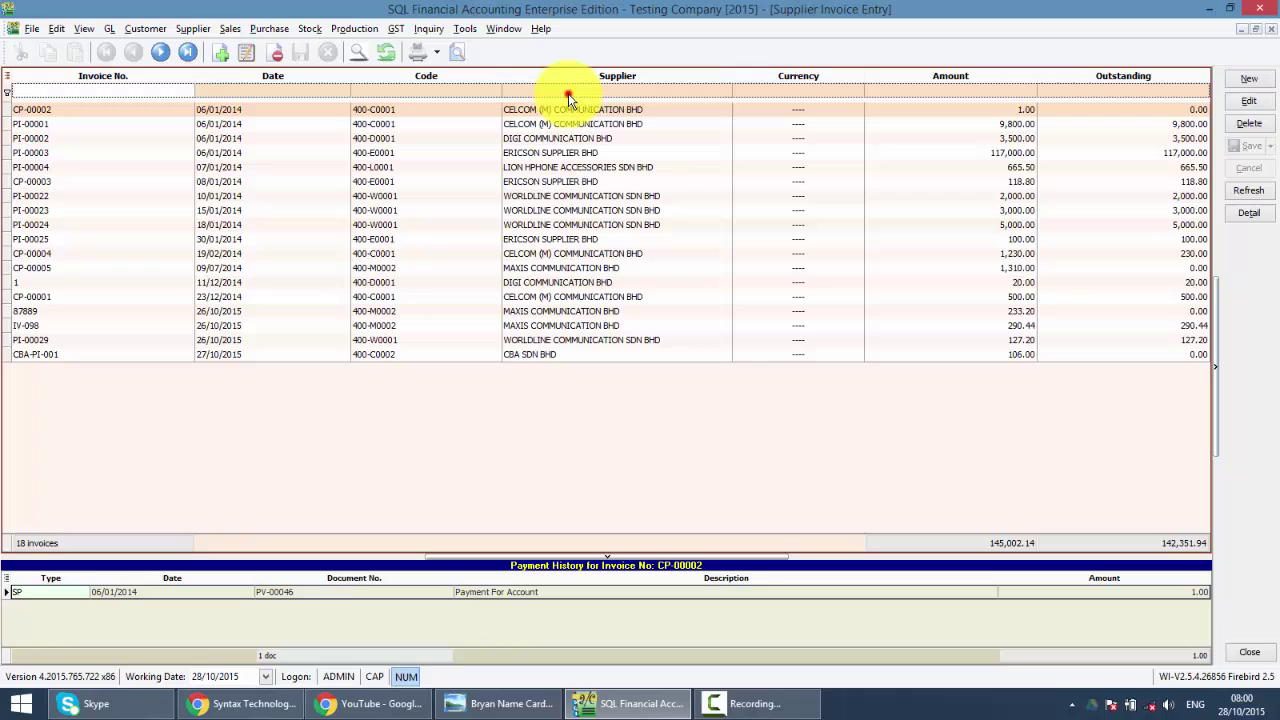
text(cel)
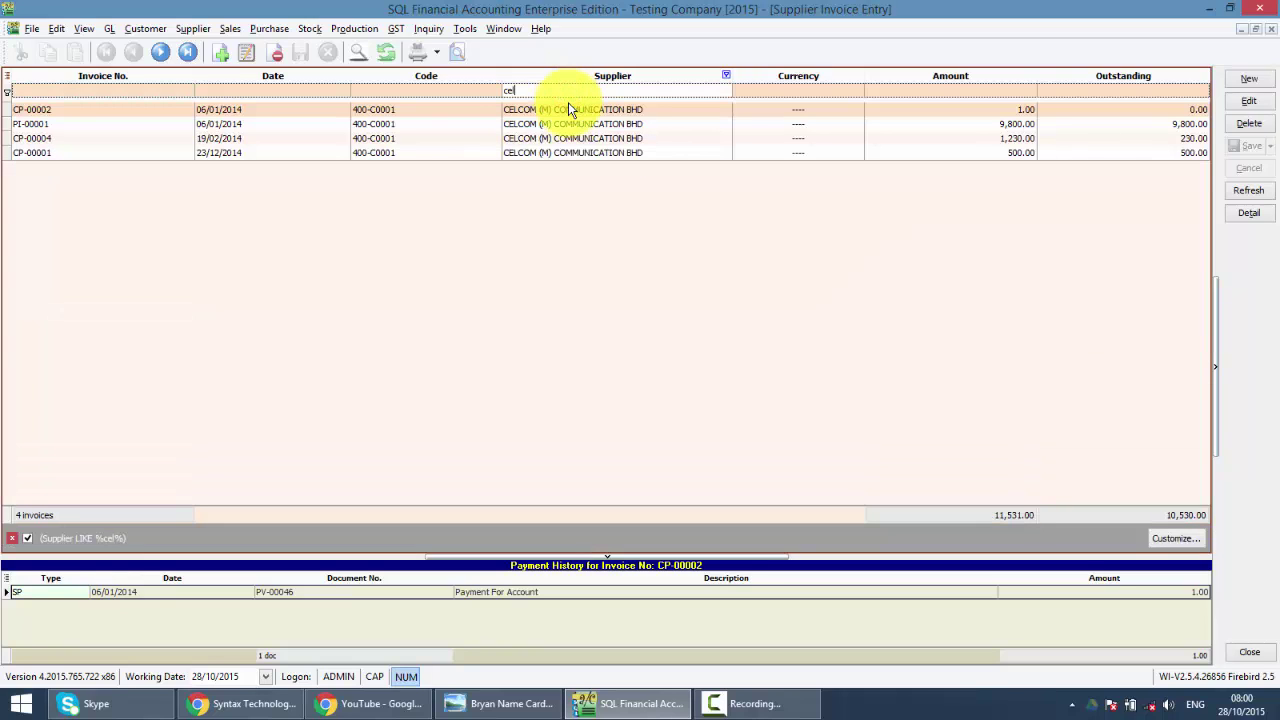
key(BackSpace)
key(BackSpace)
key(BackSpace)
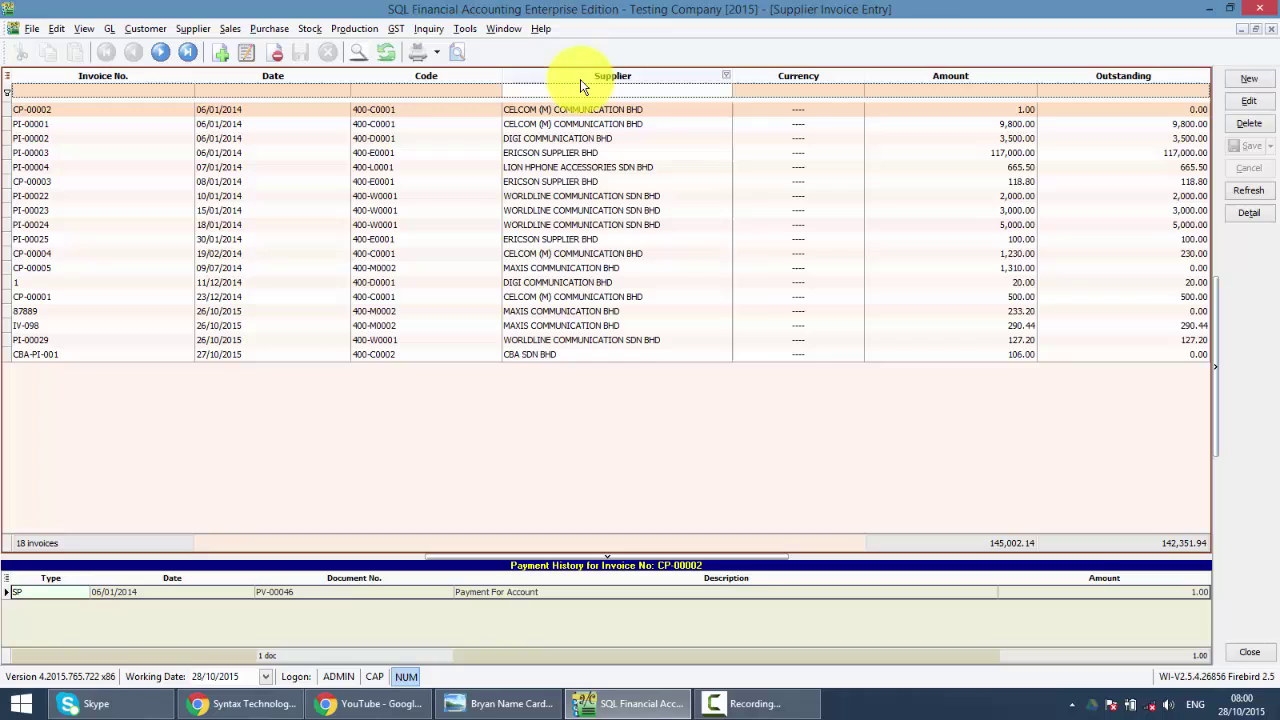
Add the Area column to the invoice list between Supplier and Currency using the Field Chooser, and close the chooser.
right_click(581, 80)
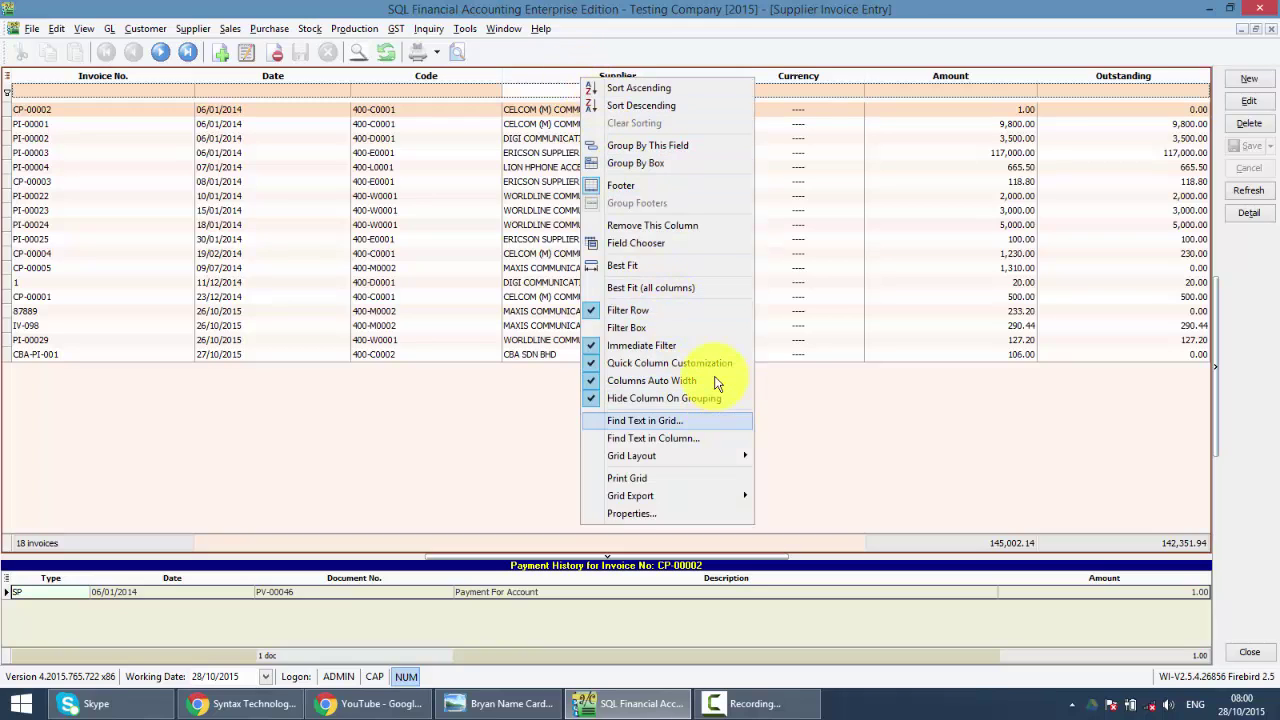
click(676, 246)
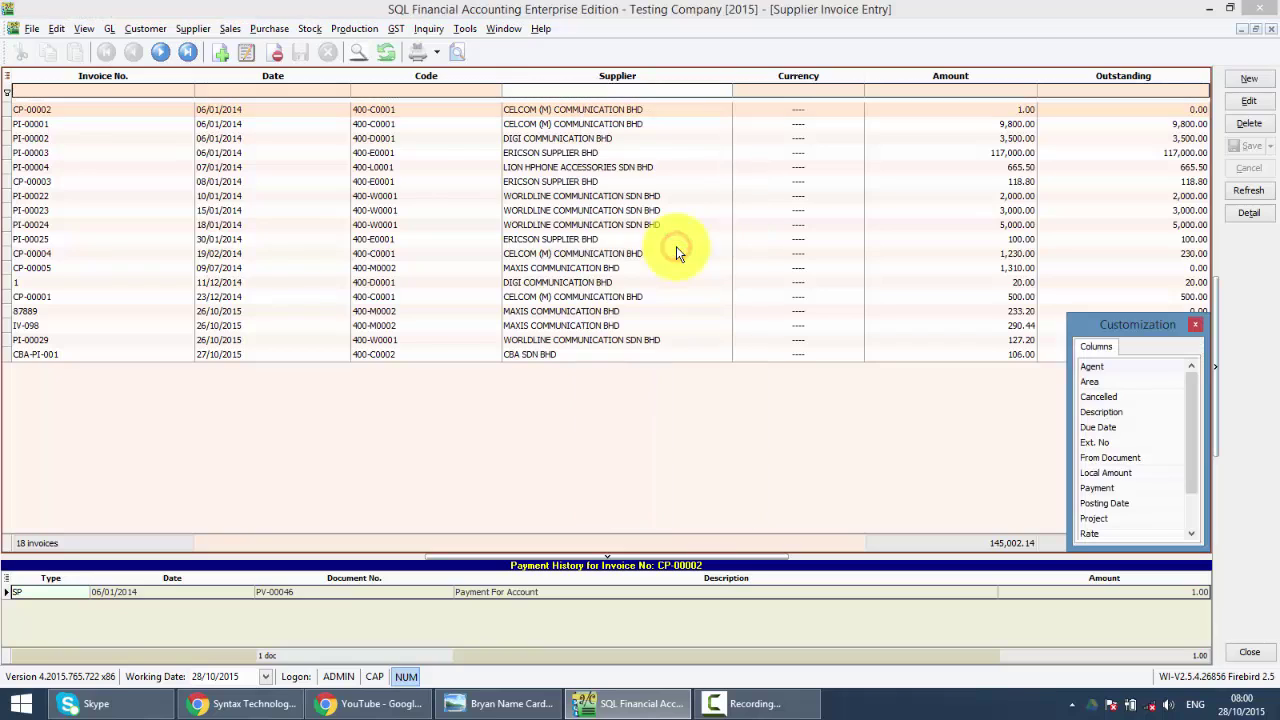
drag(1092, 382, 722, 106)
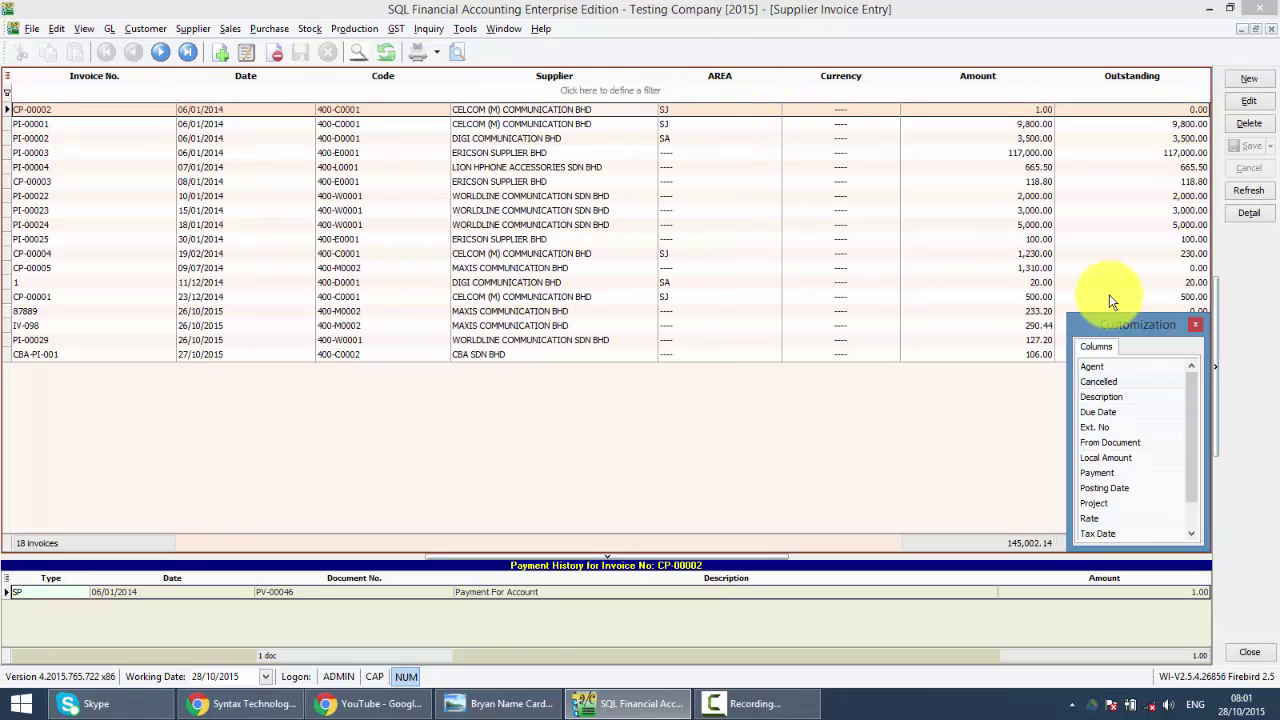
click(1196, 328)
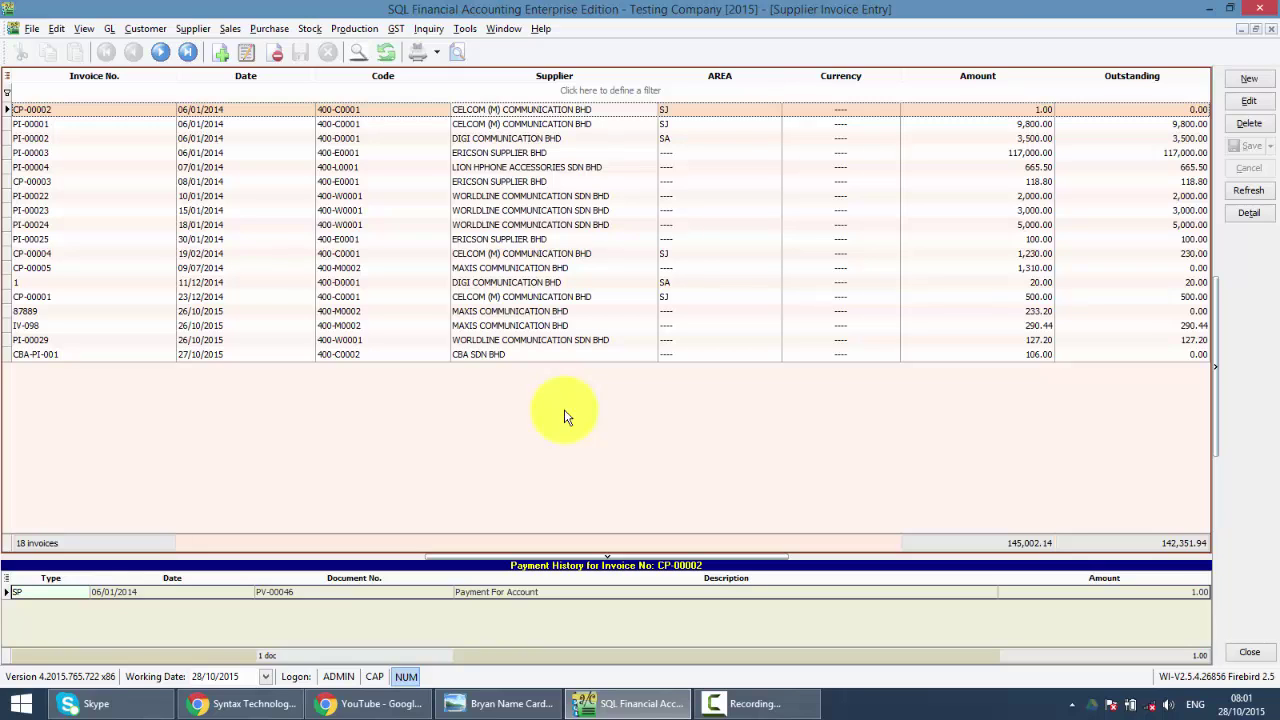
Create a new supplier invoice and search the supplier lookup for "ma" by Company Name and Company Name 2.
click(1248, 80)
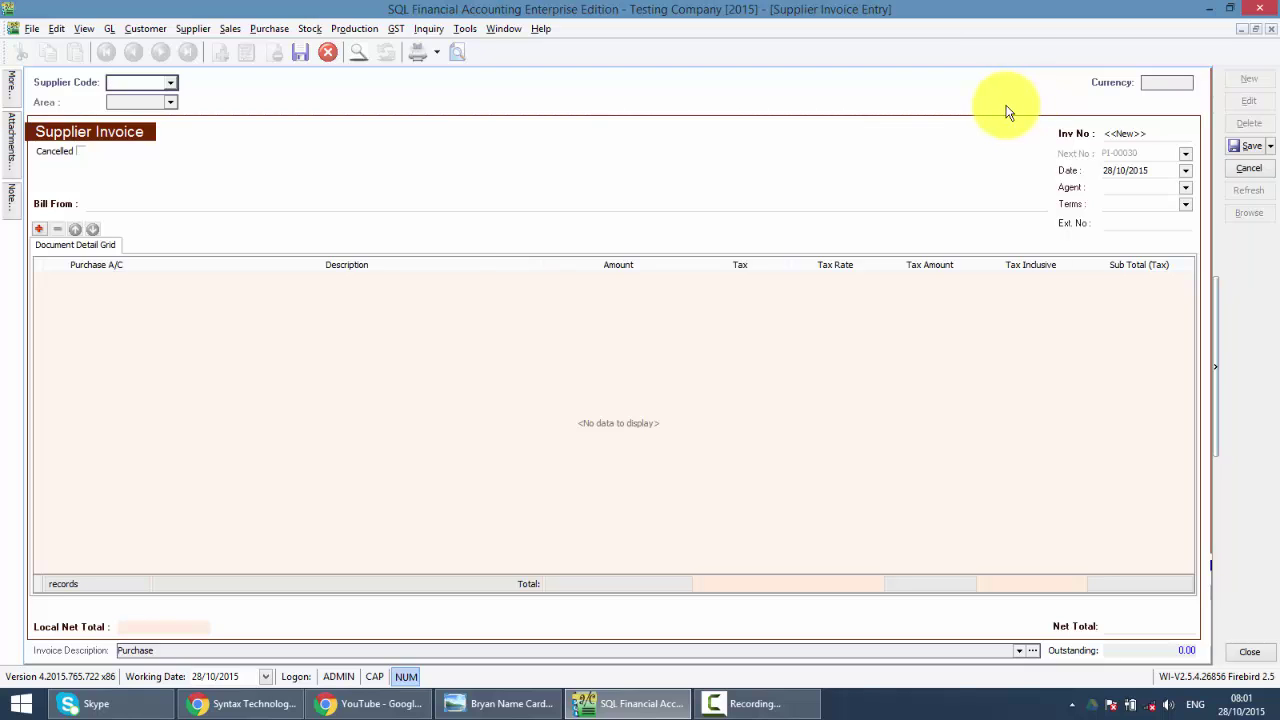
text(ma)
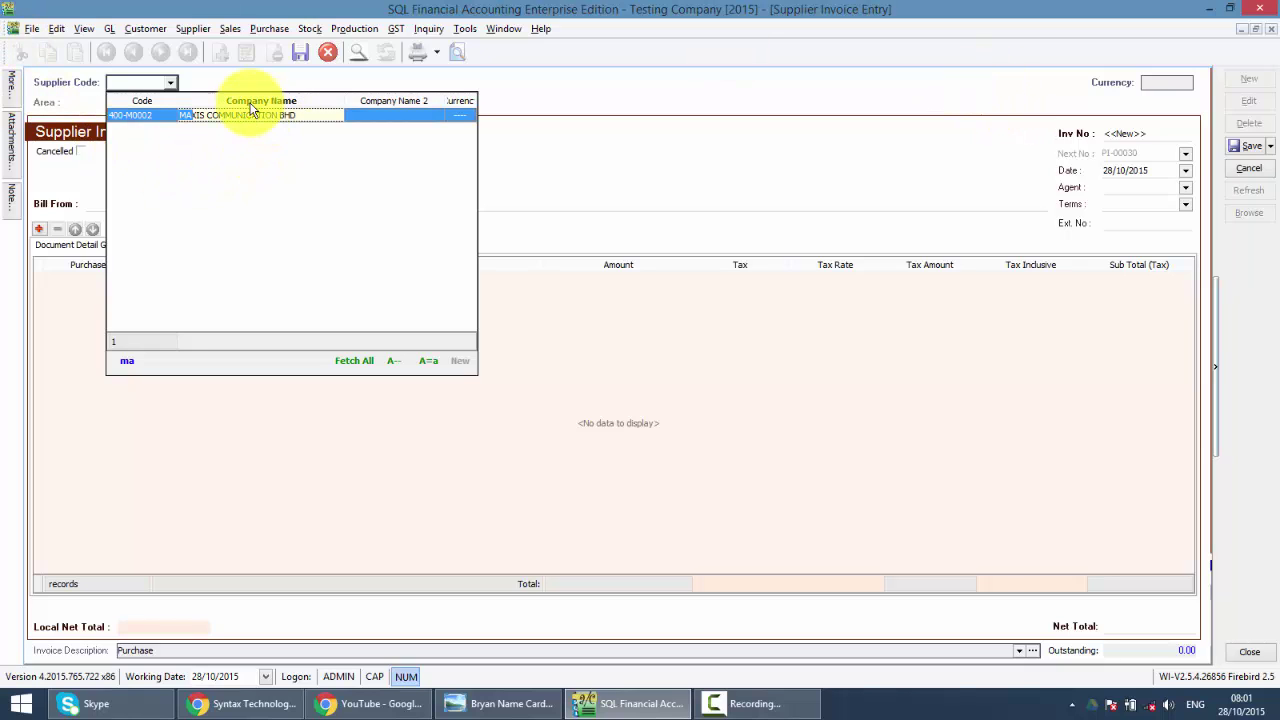
key(BackSpace)
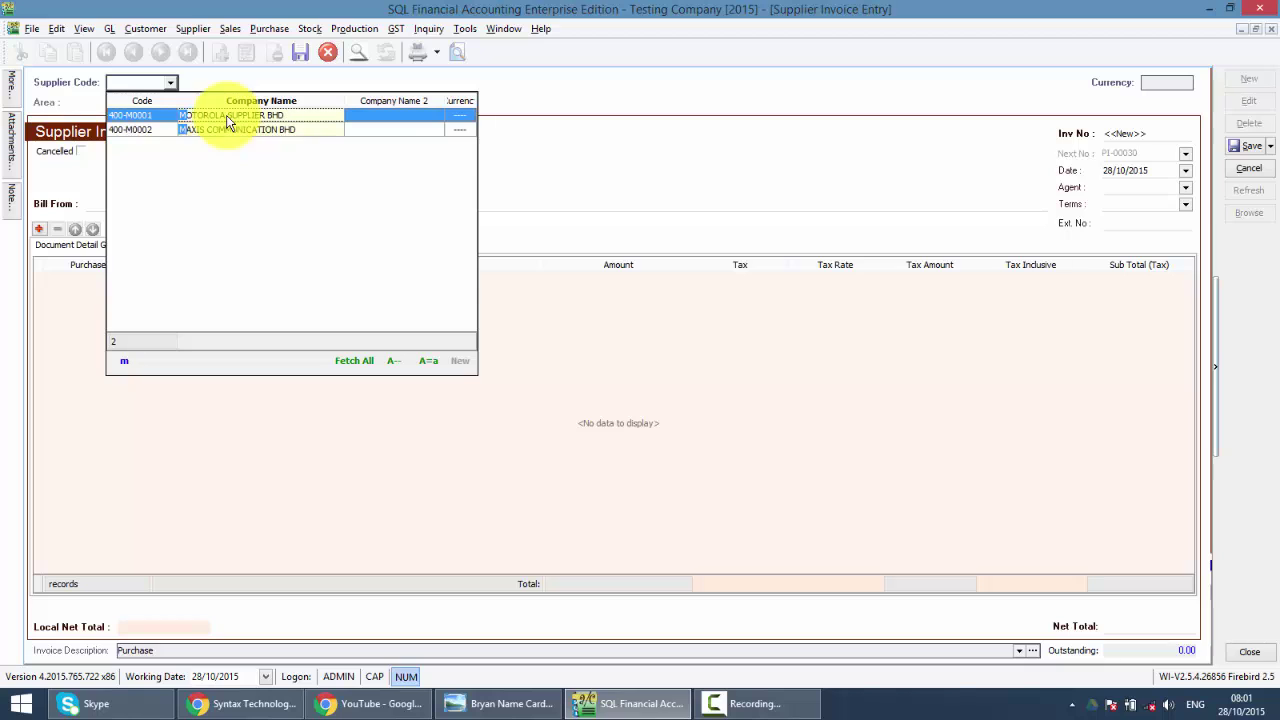
key(Tab)
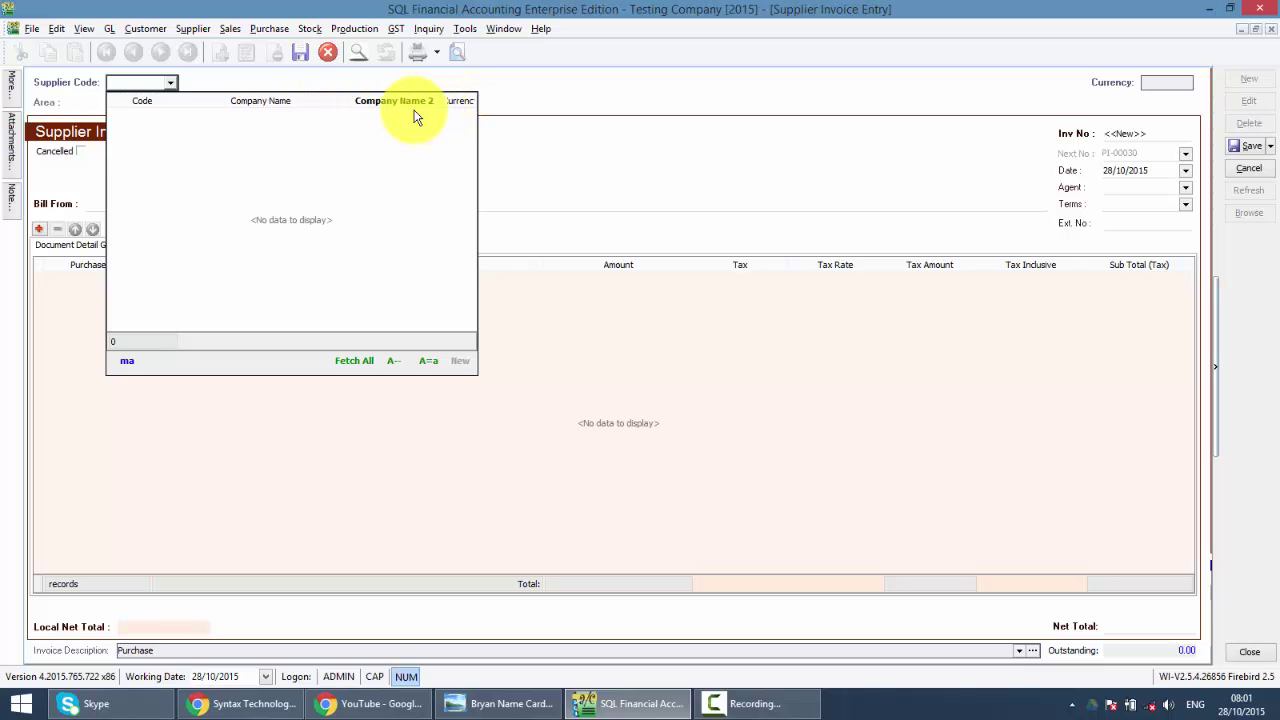
key(BackSpace)
key(BackSpace)
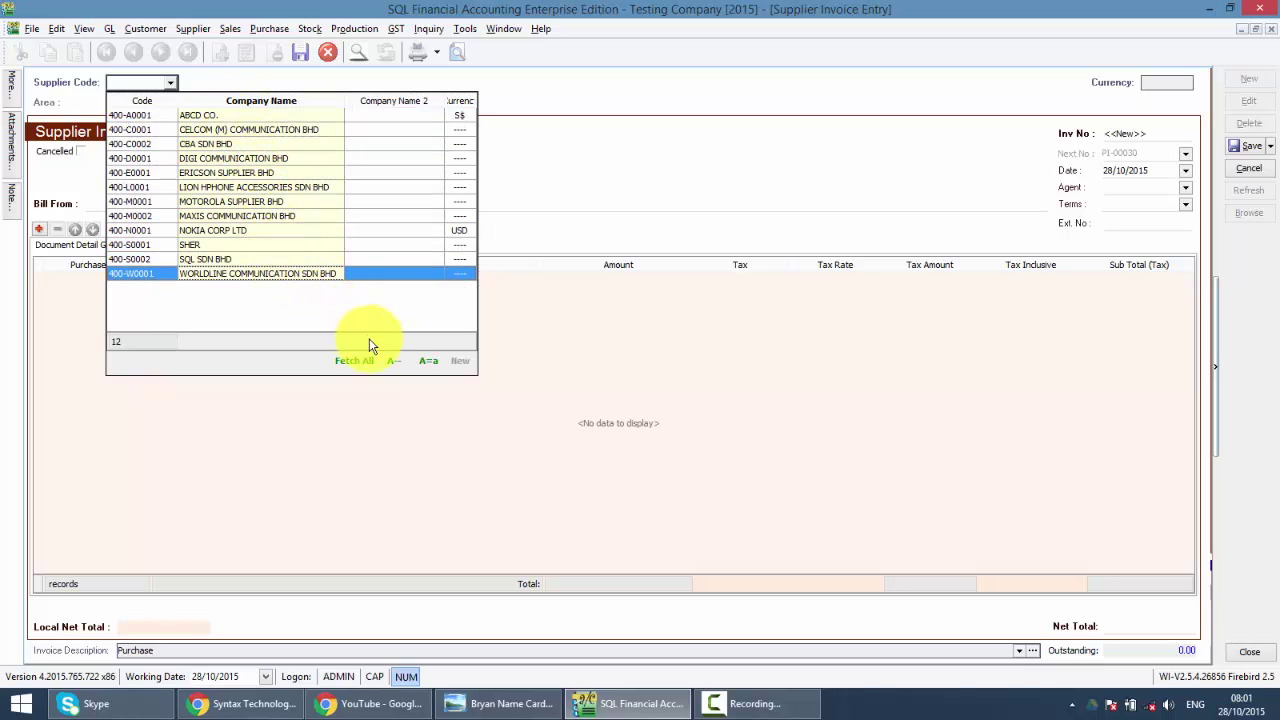
Set the supplier lookup to match text anywhere, search for "sql" and "comm", and choose MAXIS COMMUNICATION BHD as the supplier.
click(390, 368)
text(sql)
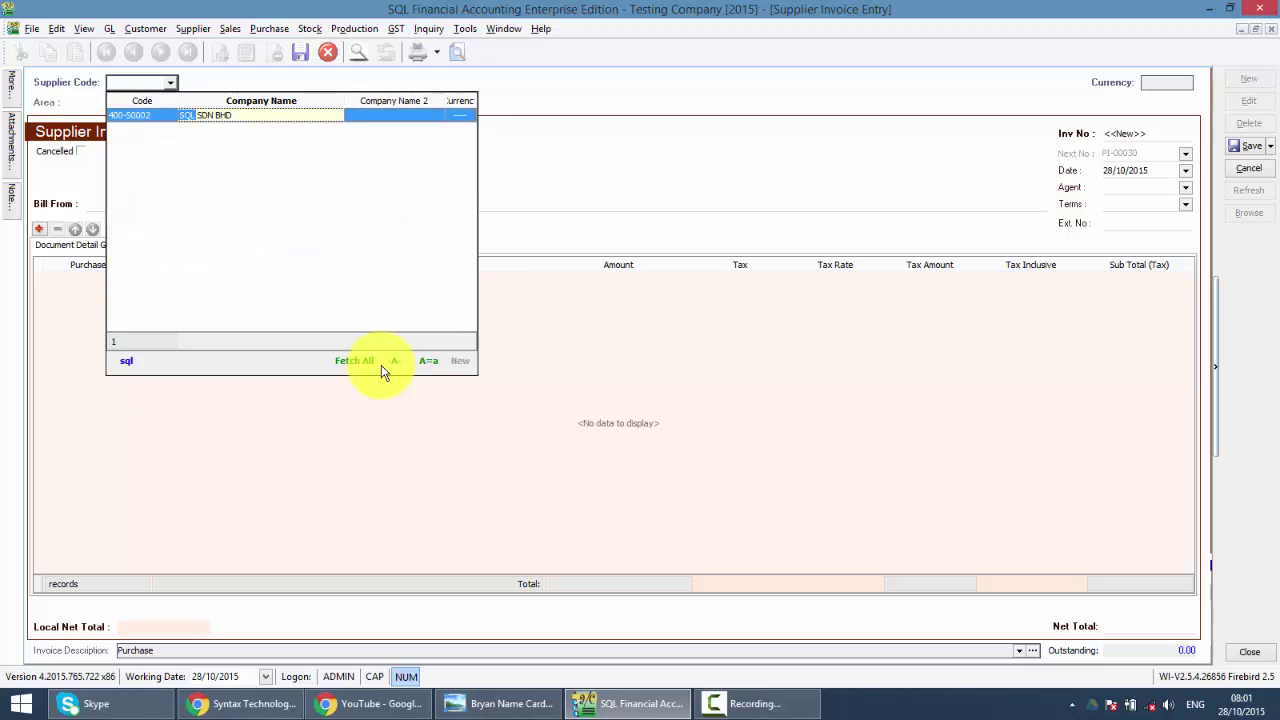
key(BackSpace)
key(BackSpace)
text(comm)
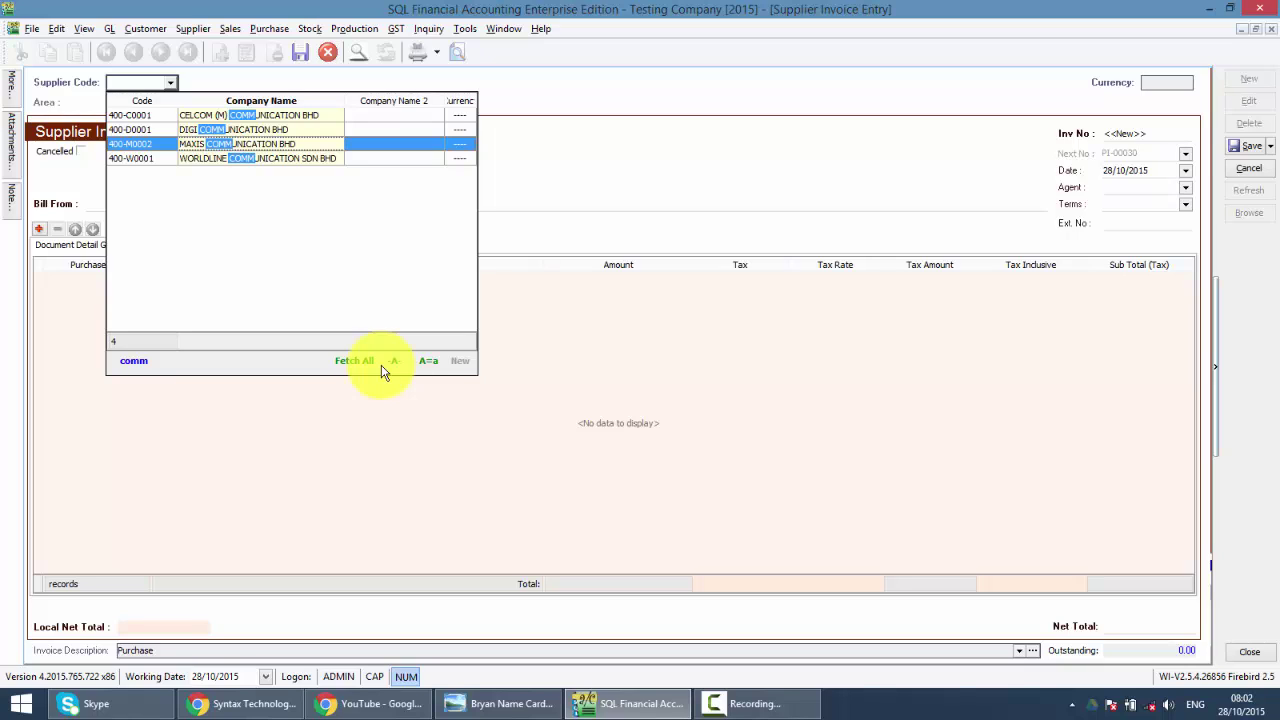
key(Down)
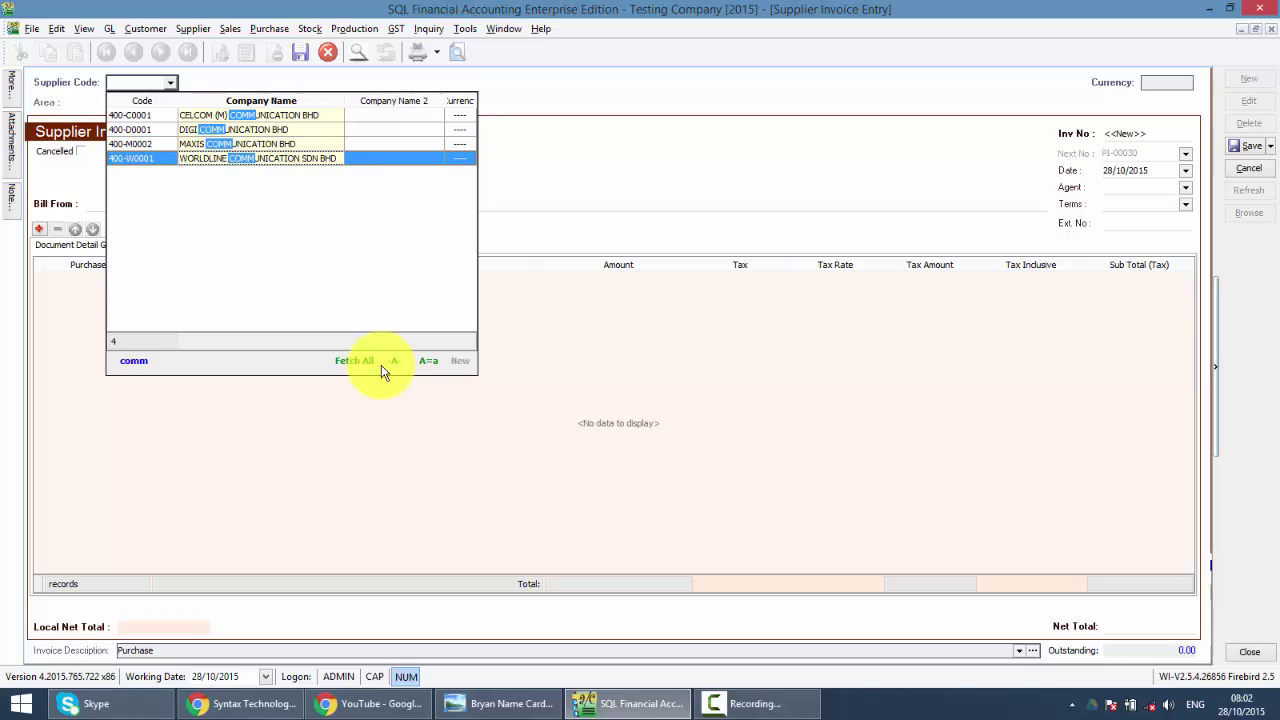
key(Up)
key(Return)
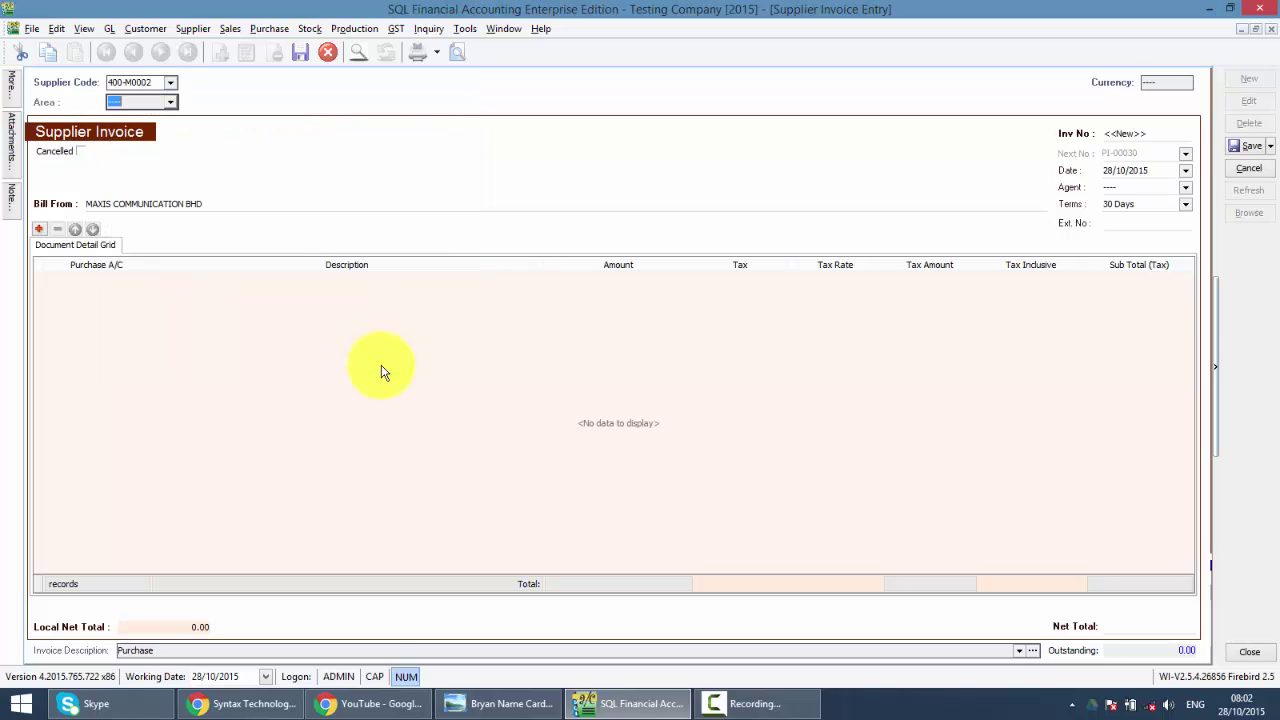
Set the invoice number to 56567 and add a detail line with purchase account 610-000 PURCHASE.
click(1135, 130)
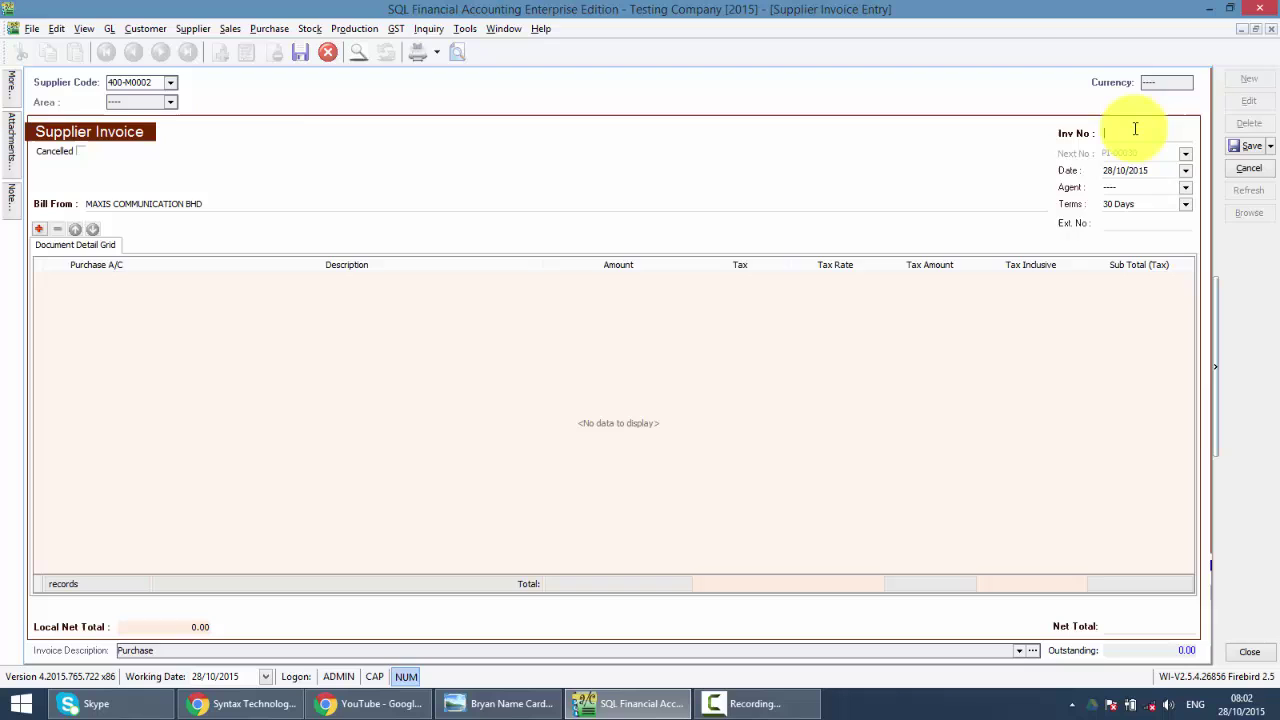
text(56567)
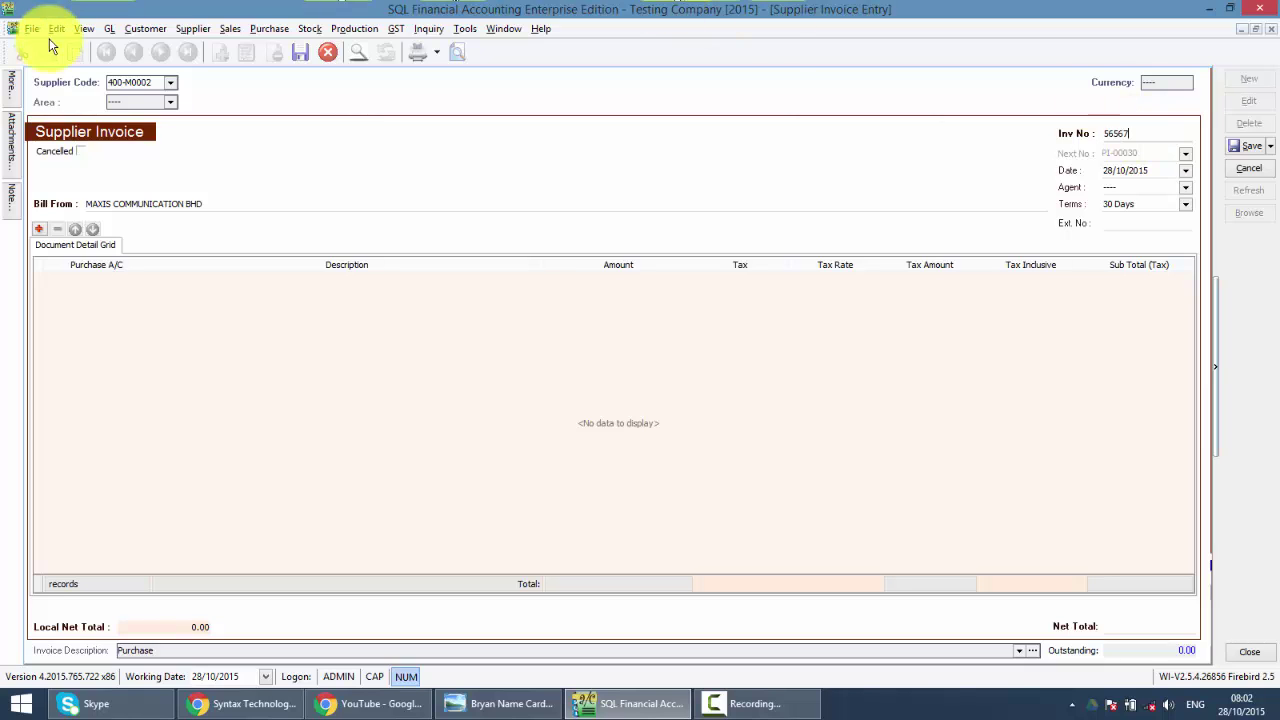
click(40, 231)
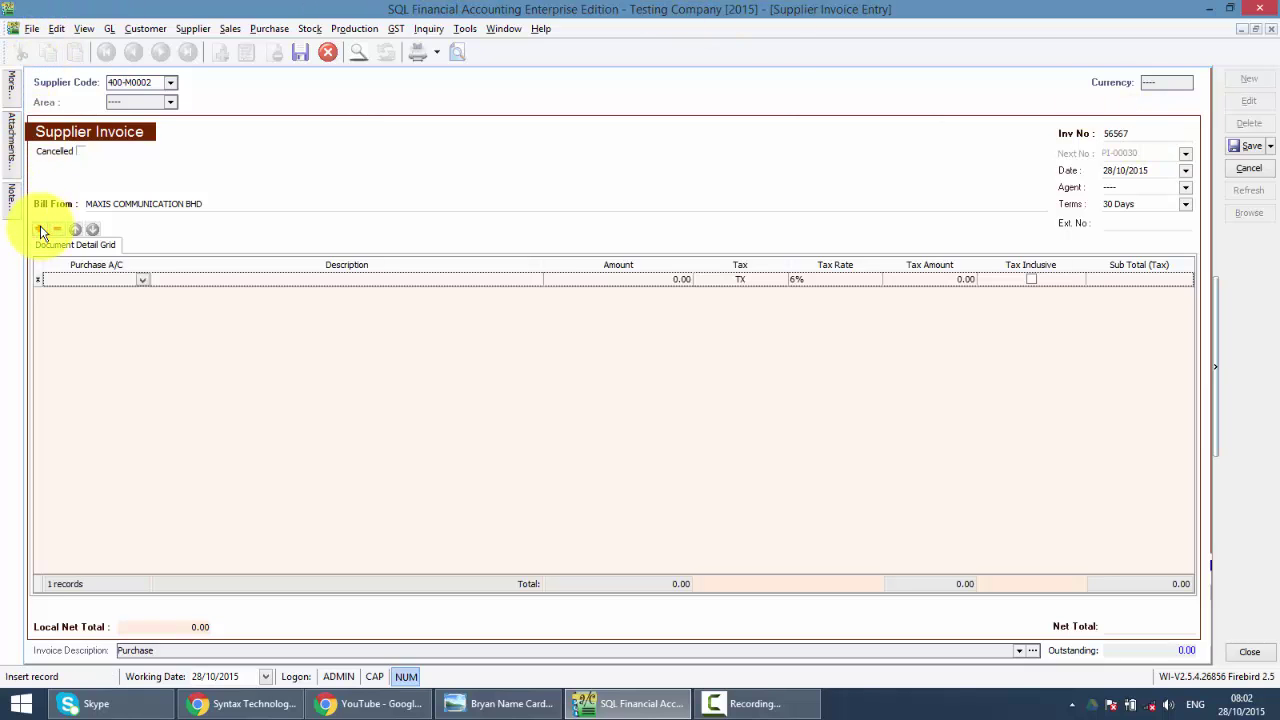
click(124, 280)
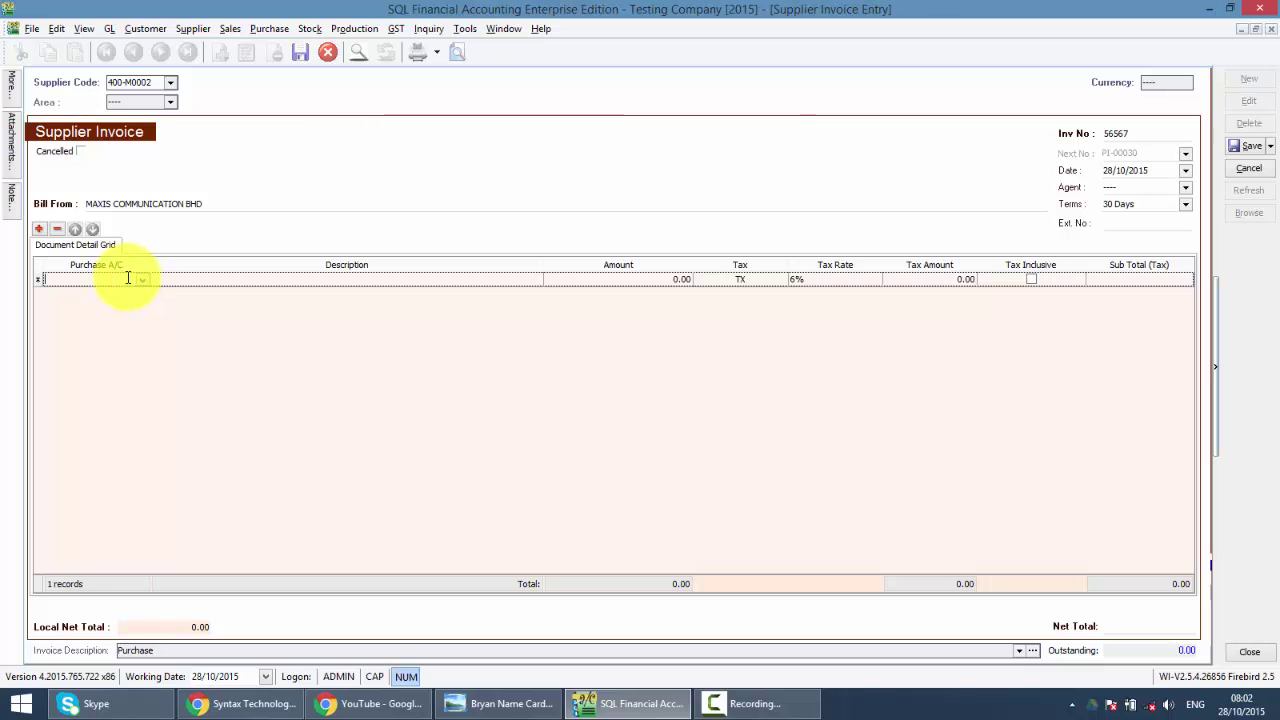
text(pu)
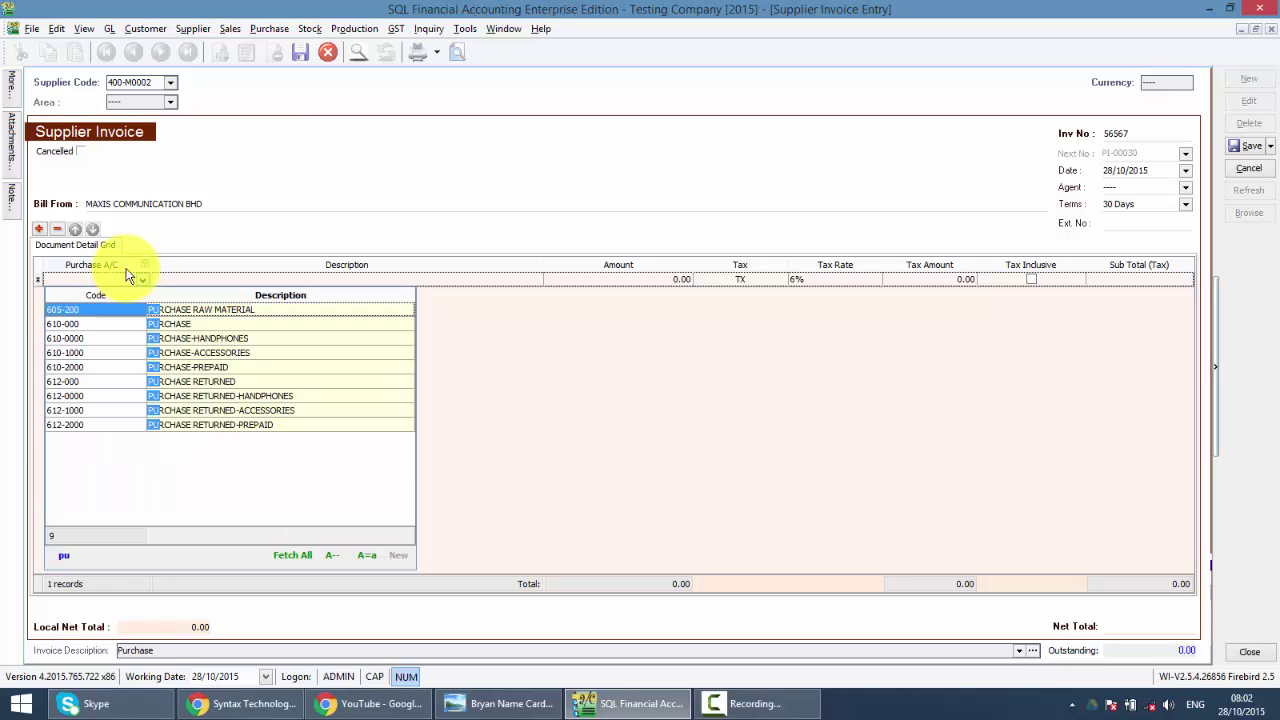
text(r)
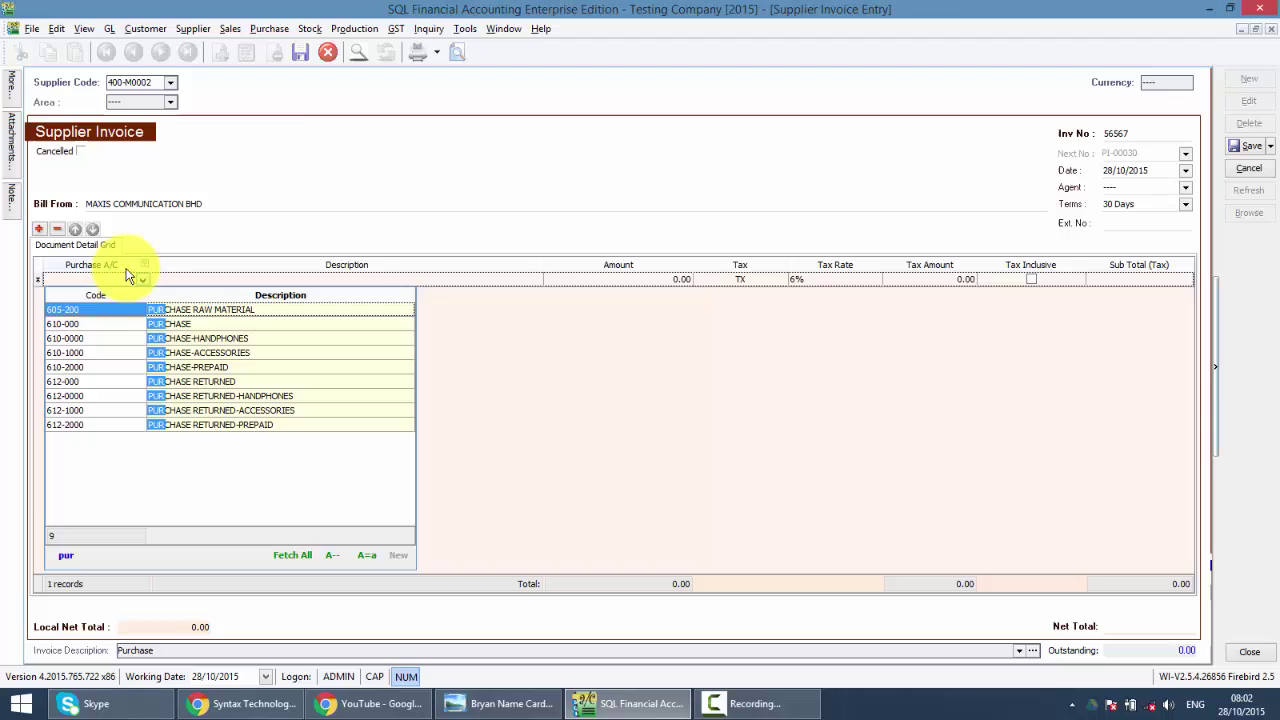
key(Down)
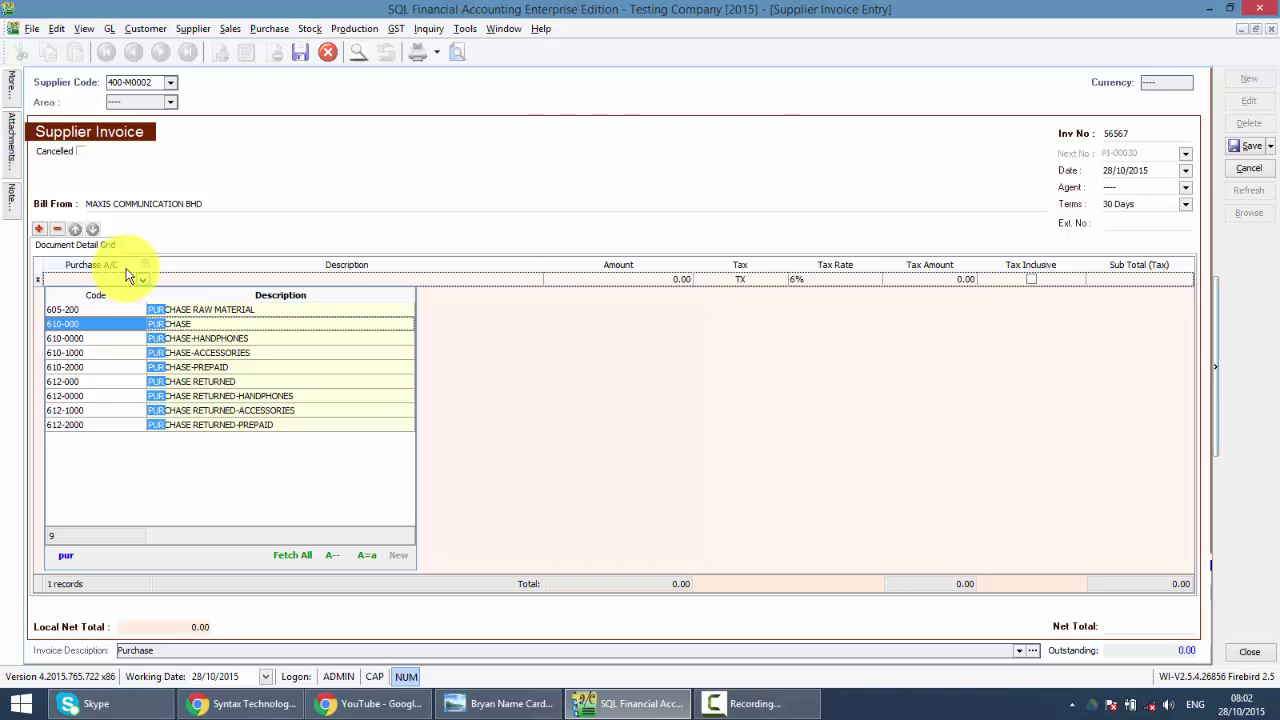
key(Return)
Set the purchase line's amount to 100 with tax code TX, and save the supplier invoice.
click(665, 278)
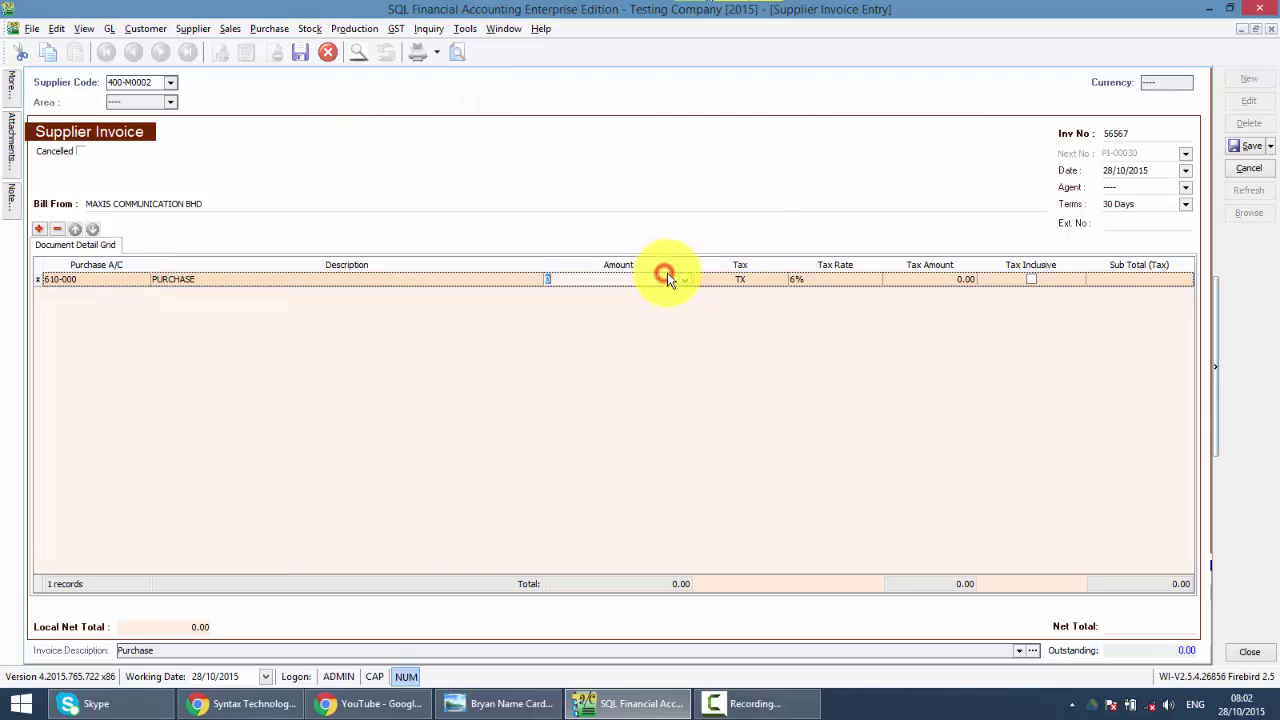
text(100)
key(Tab)
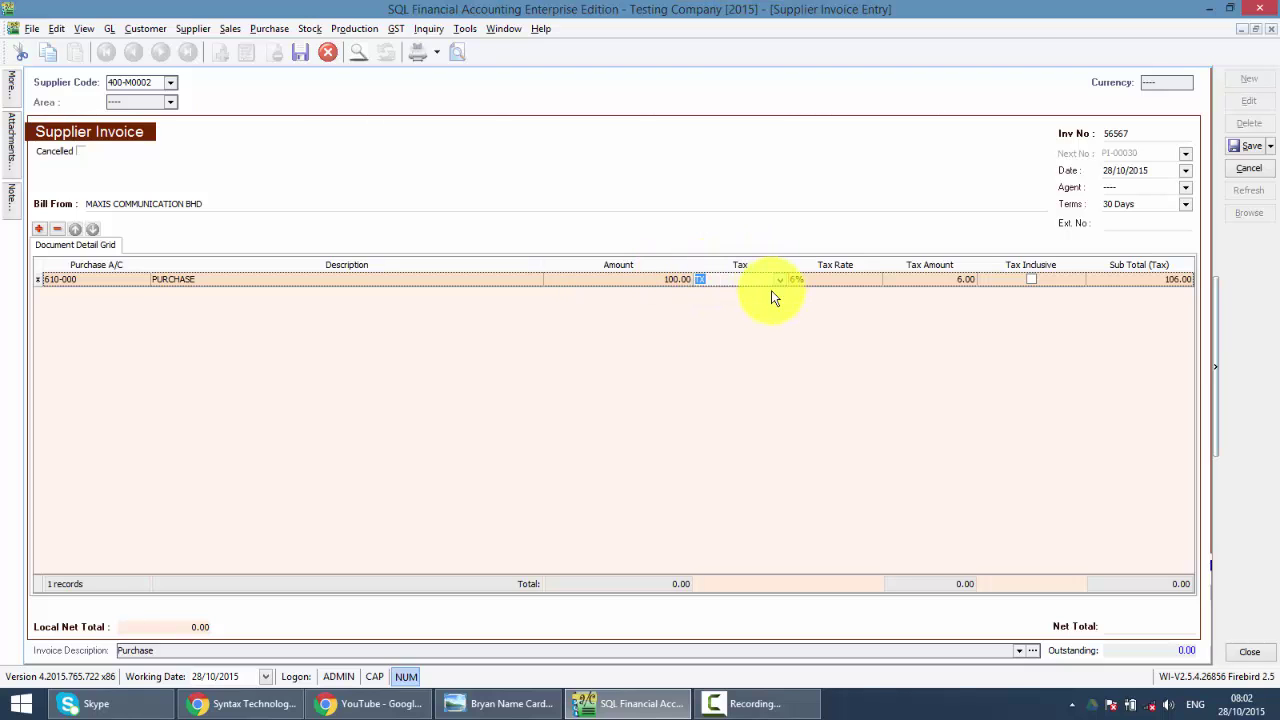
click(1240, 150)
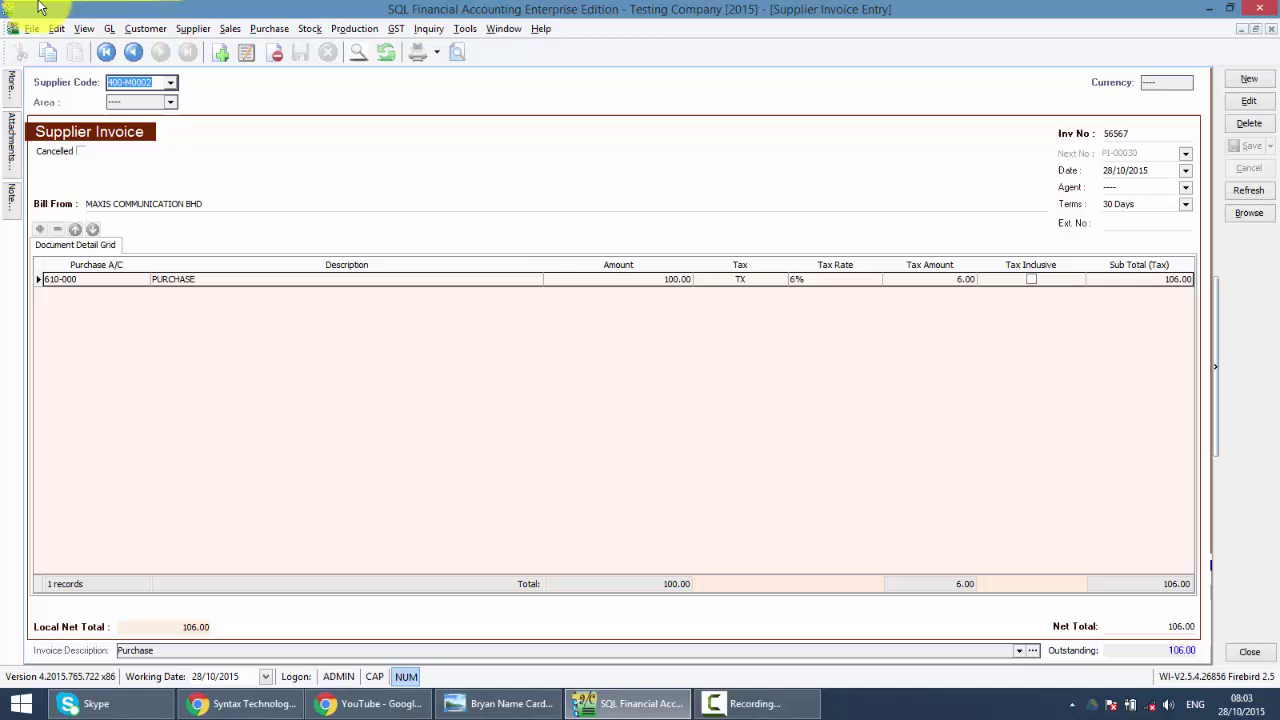
Open the chart of accounts and select Other Creditors under Current Liabilities.
click(104, 30)
click(115, 44)
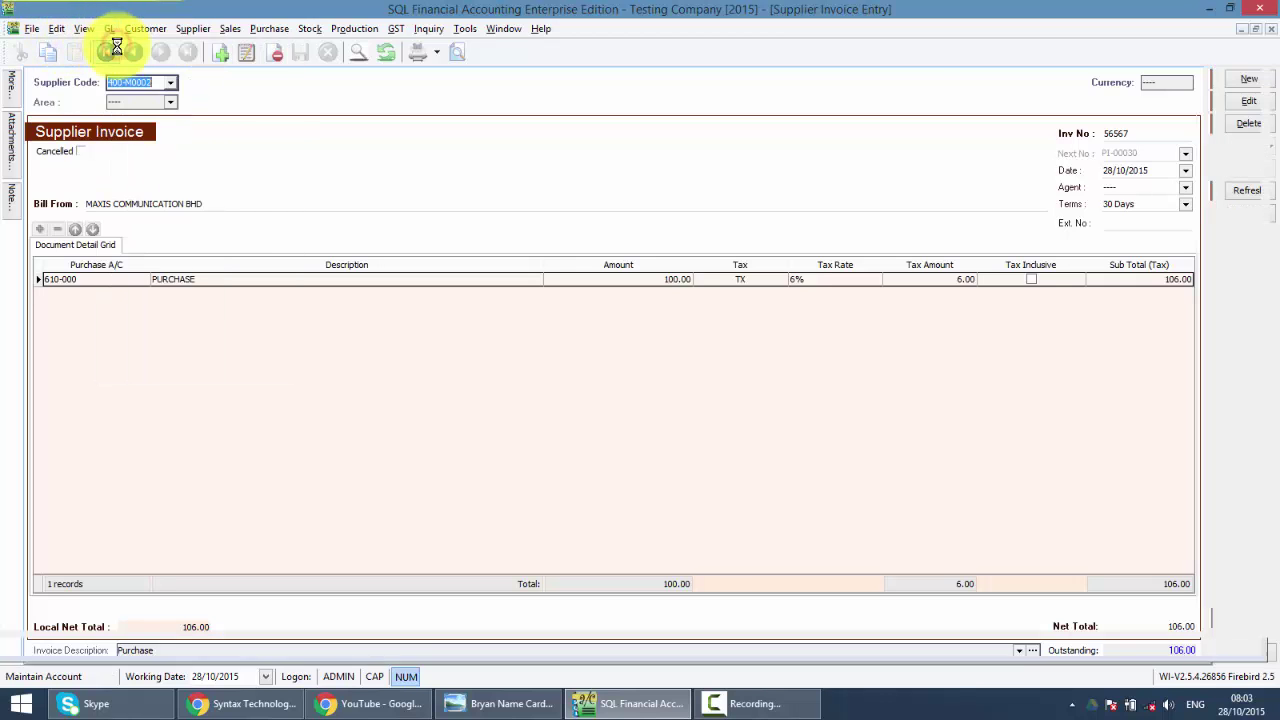
click(185, 315)
scroll(187, 325, down, 1)
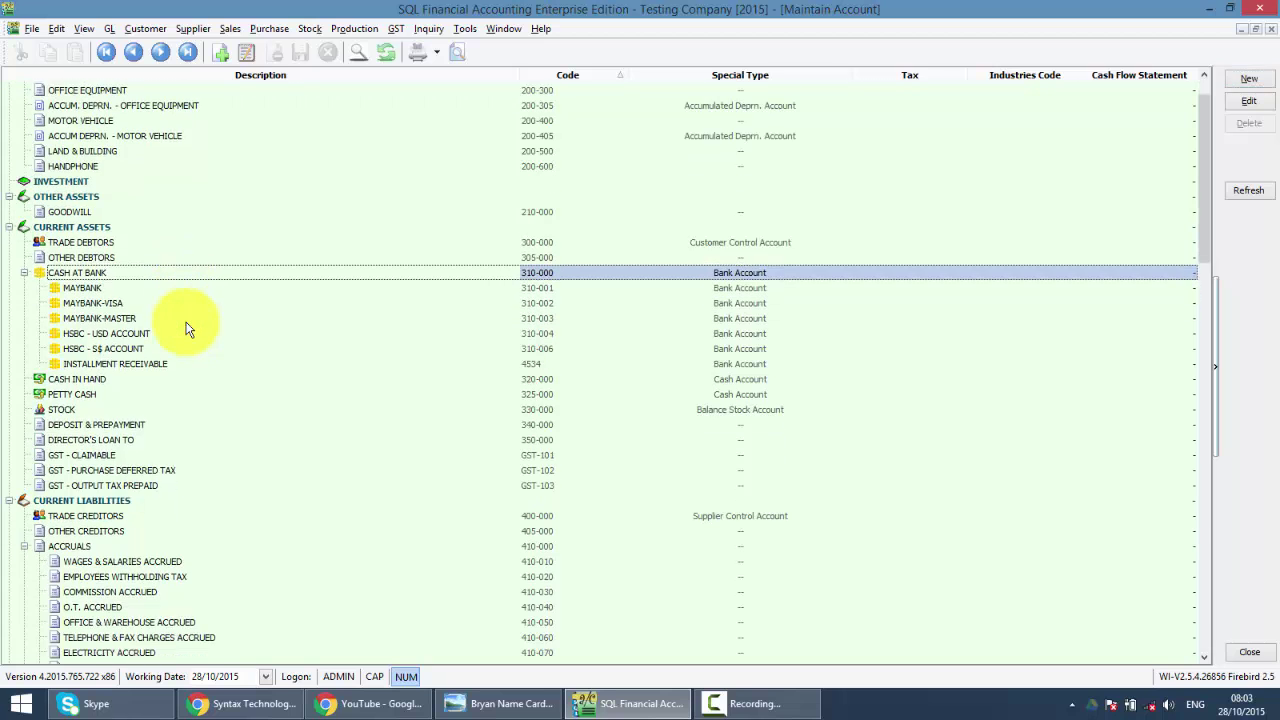
scroll(186, 325, down, 6)
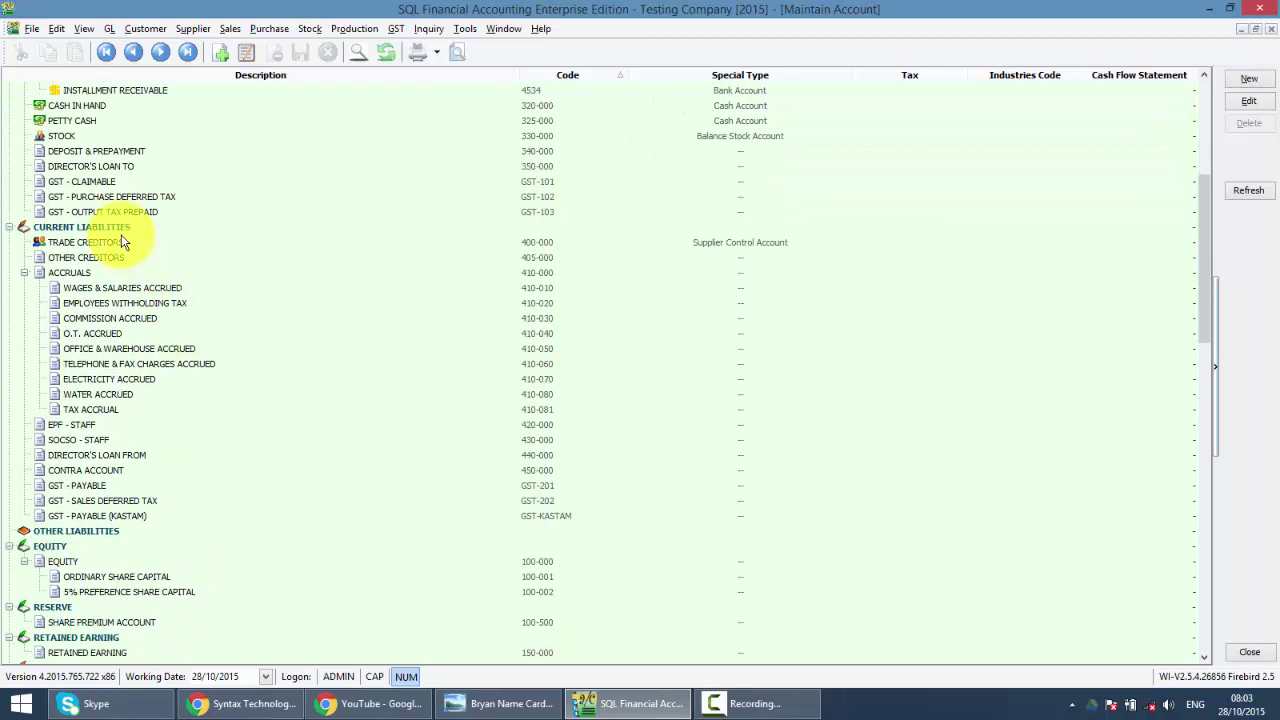
click(97, 227)
click(90, 257)
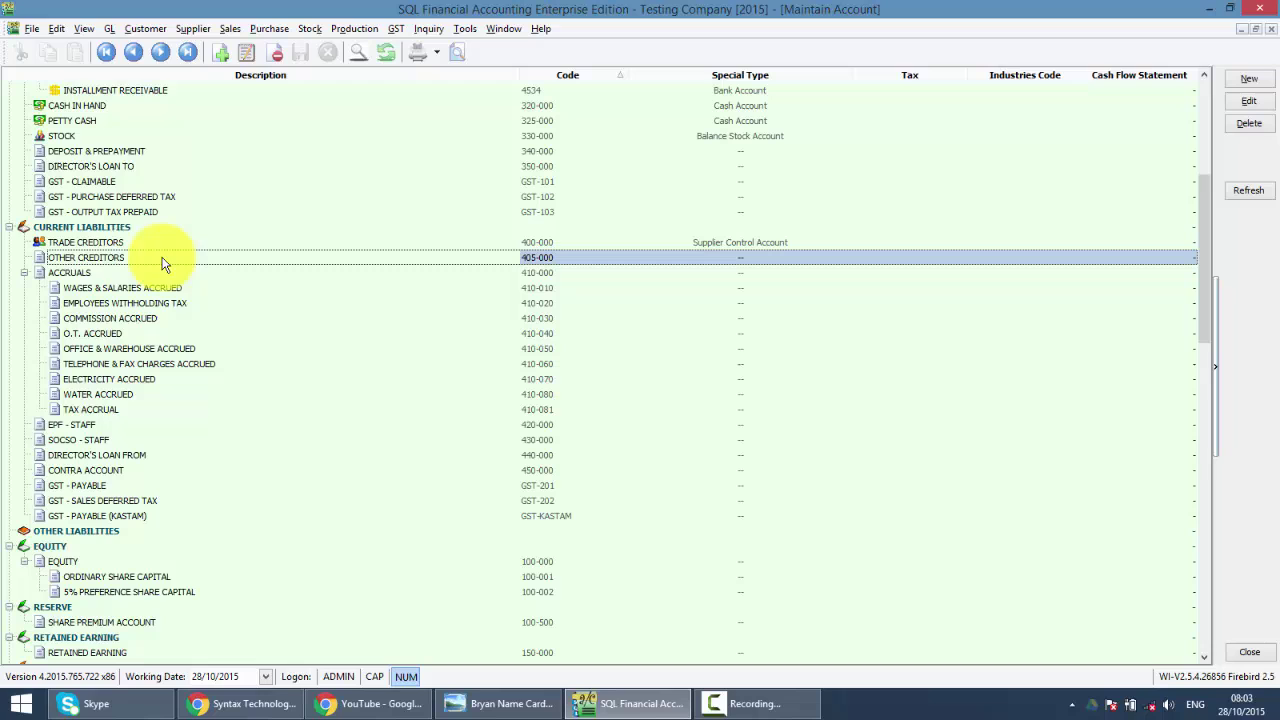
Make the Other Creditors account a special account of type Supplier Control Account, and close the chart of accounts.
click(1249, 102)
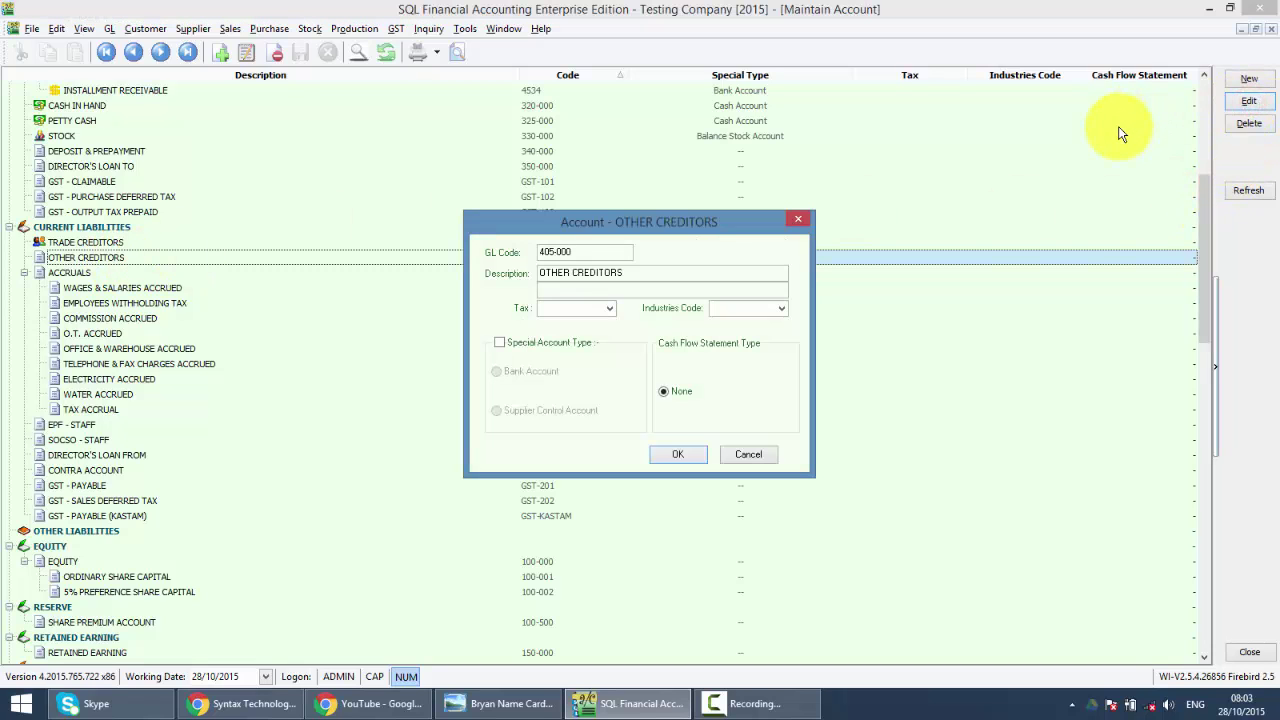
click(500, 343)
click(497, 414)
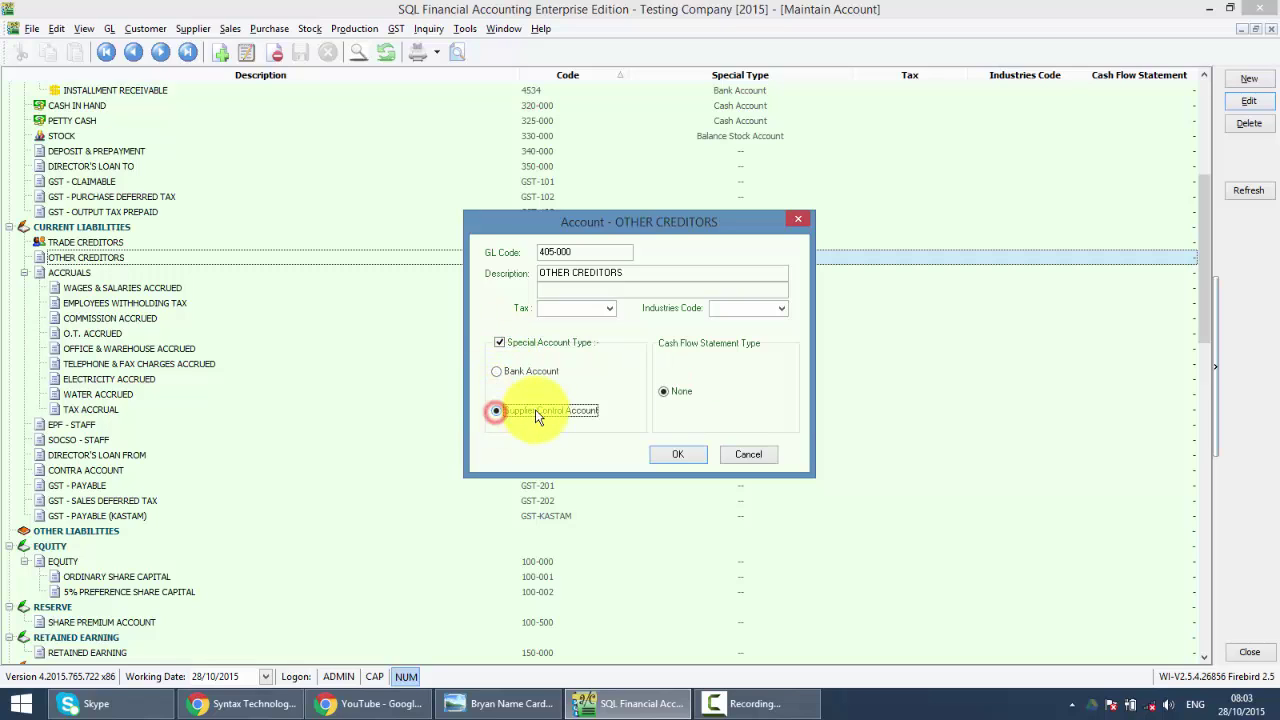
click(676, 455)
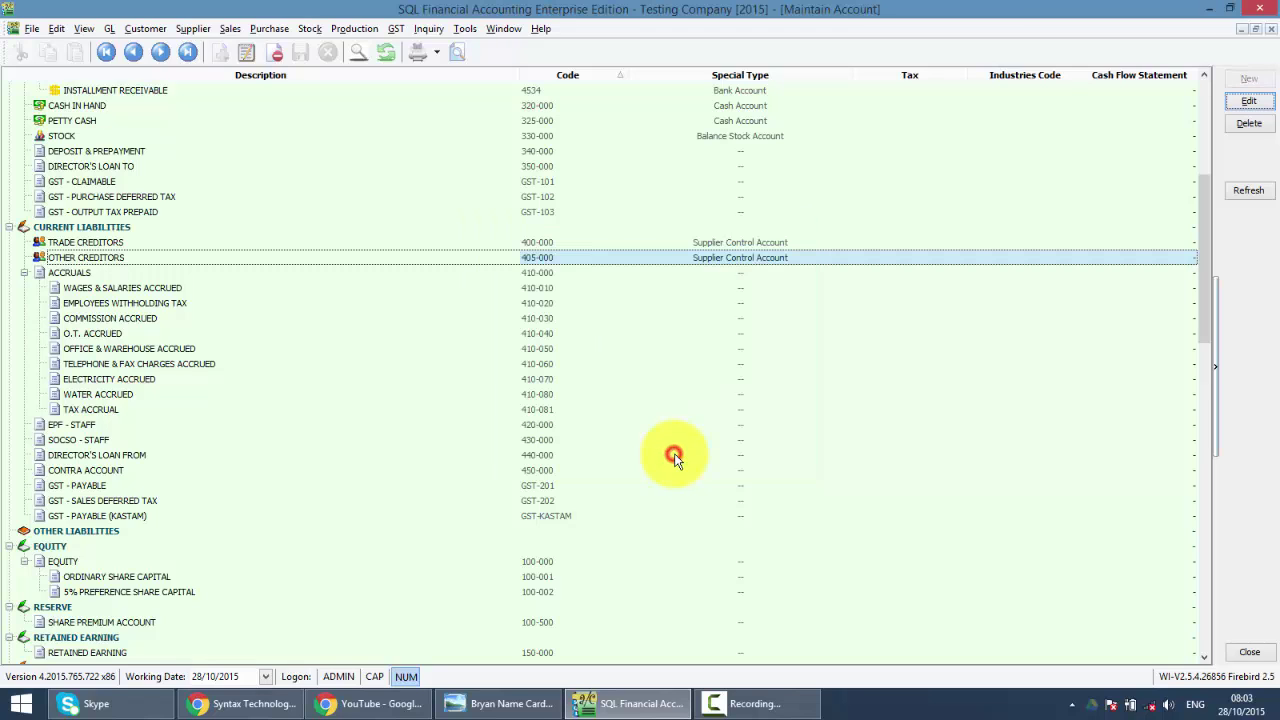
click(1272, 30)
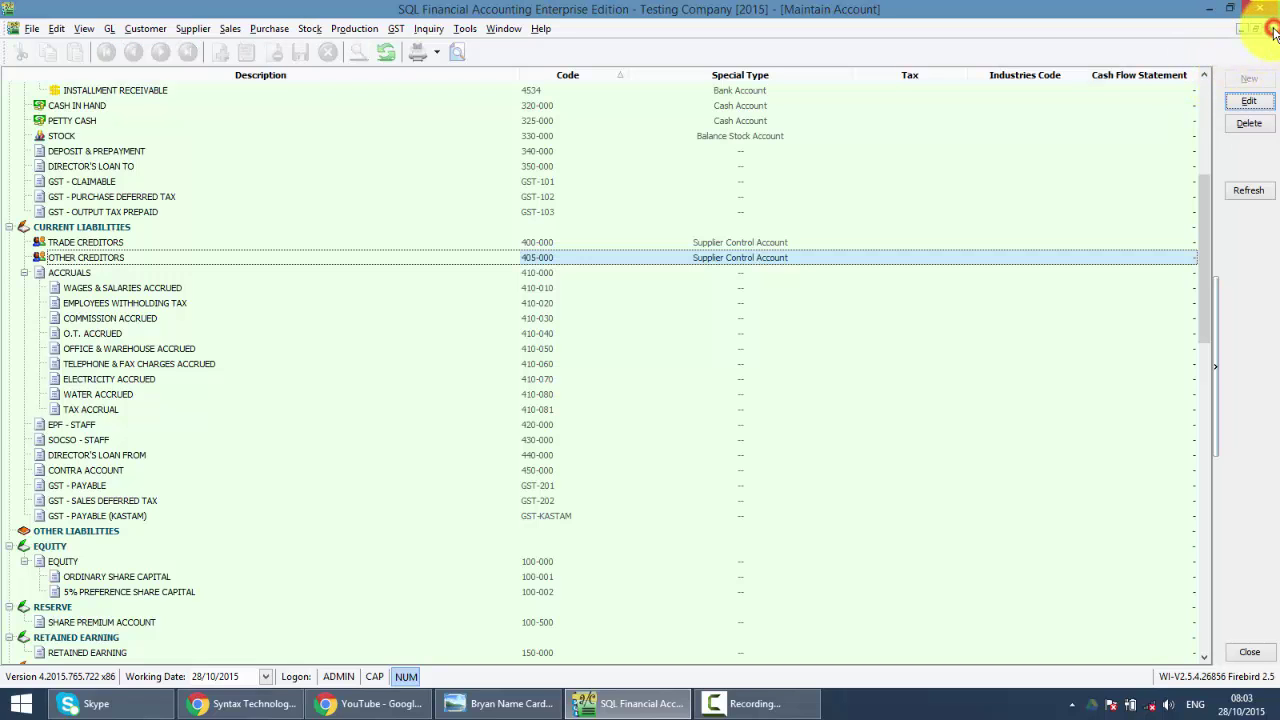
Create and save a new supplier INDAH WATER KONSORTIUM with control account 405-000 OTHER CREDITORS, and close supplier maintenance.
click(200, 30)
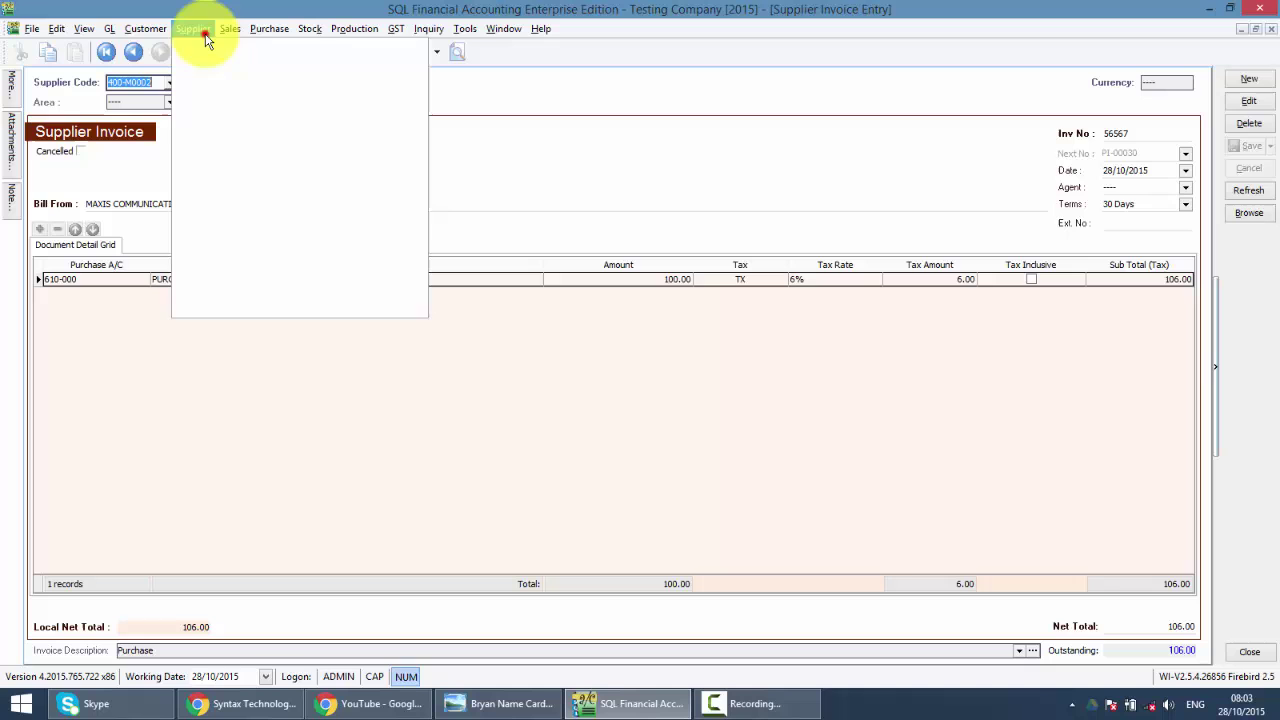
click(206, 48)
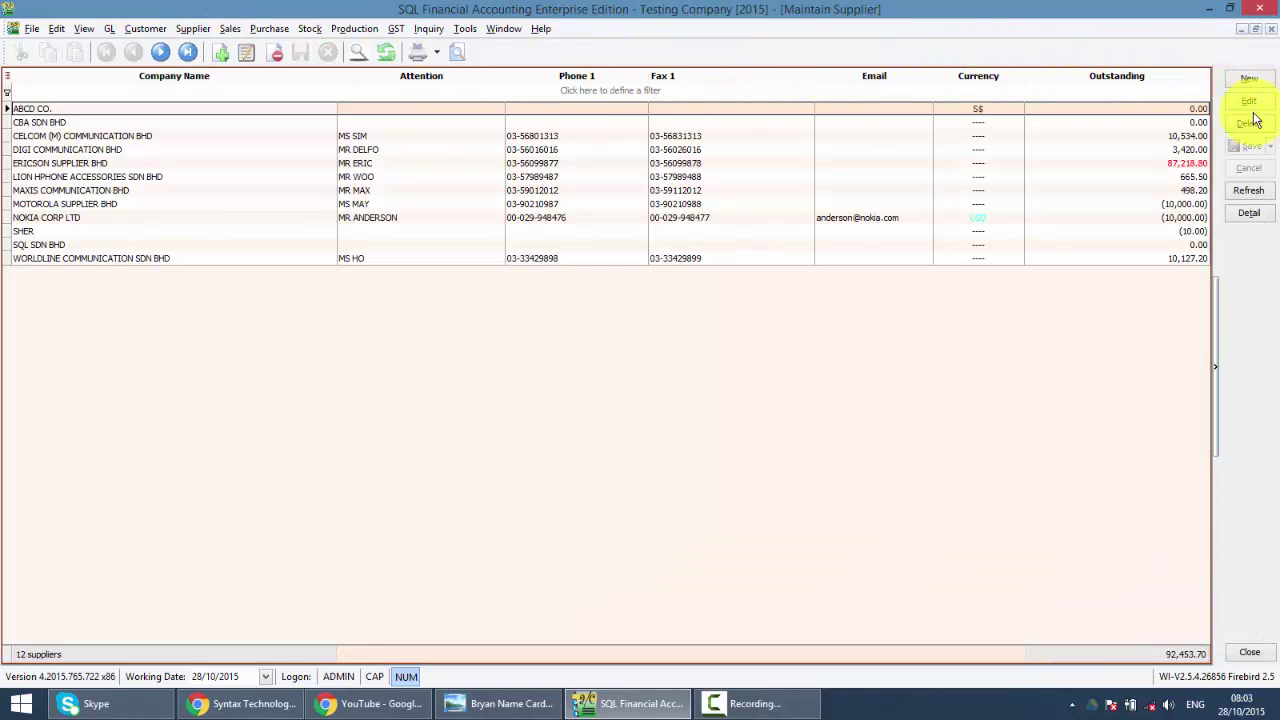
click(1248, 79)
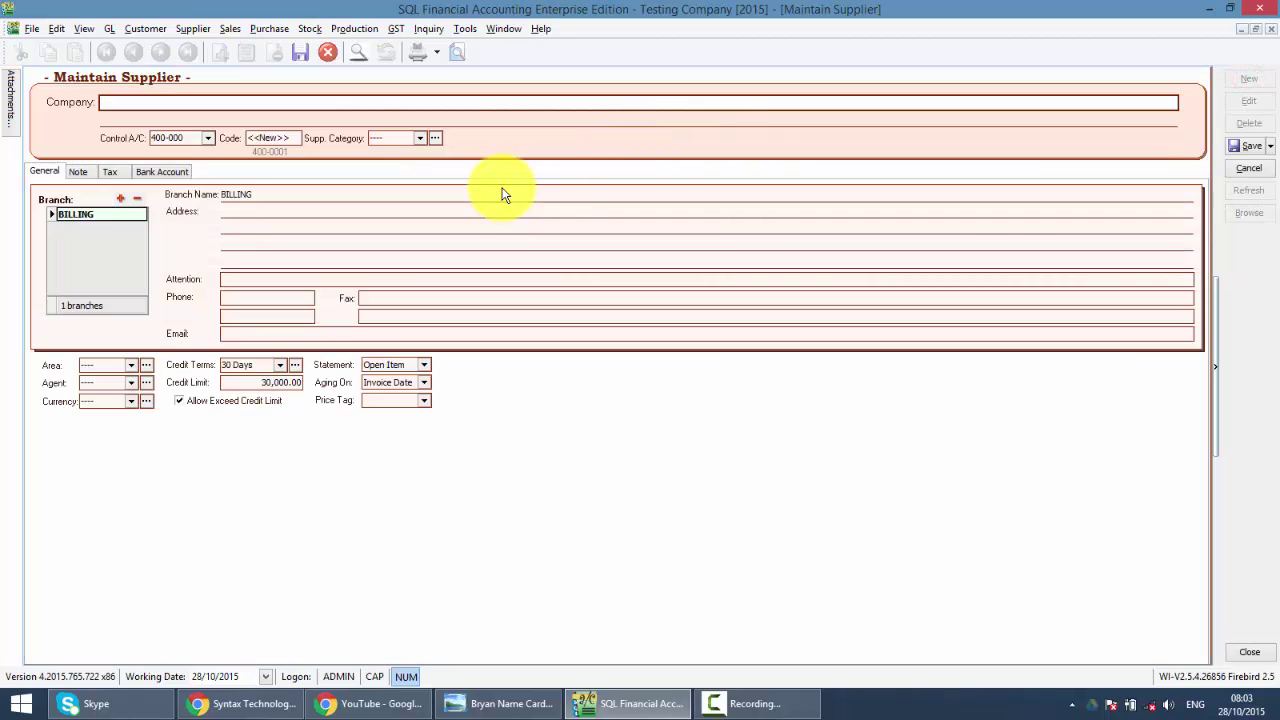
key(Caps_Lock)
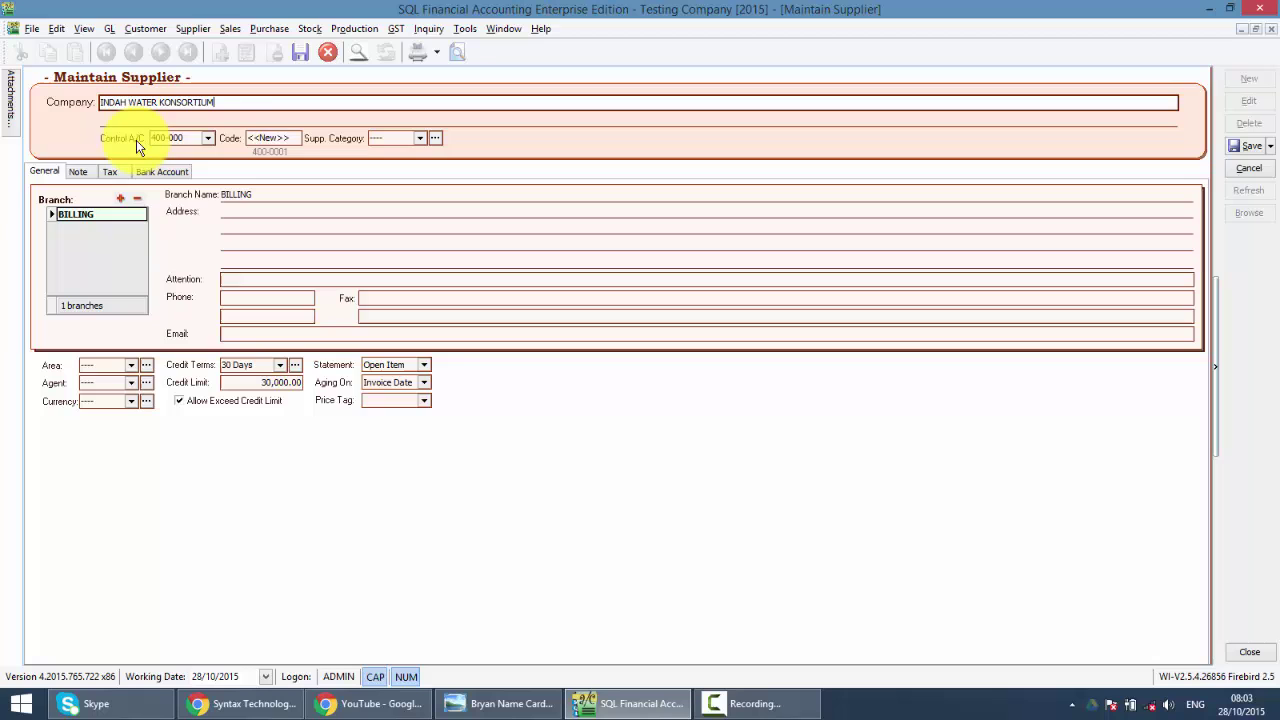
click(208, 138)
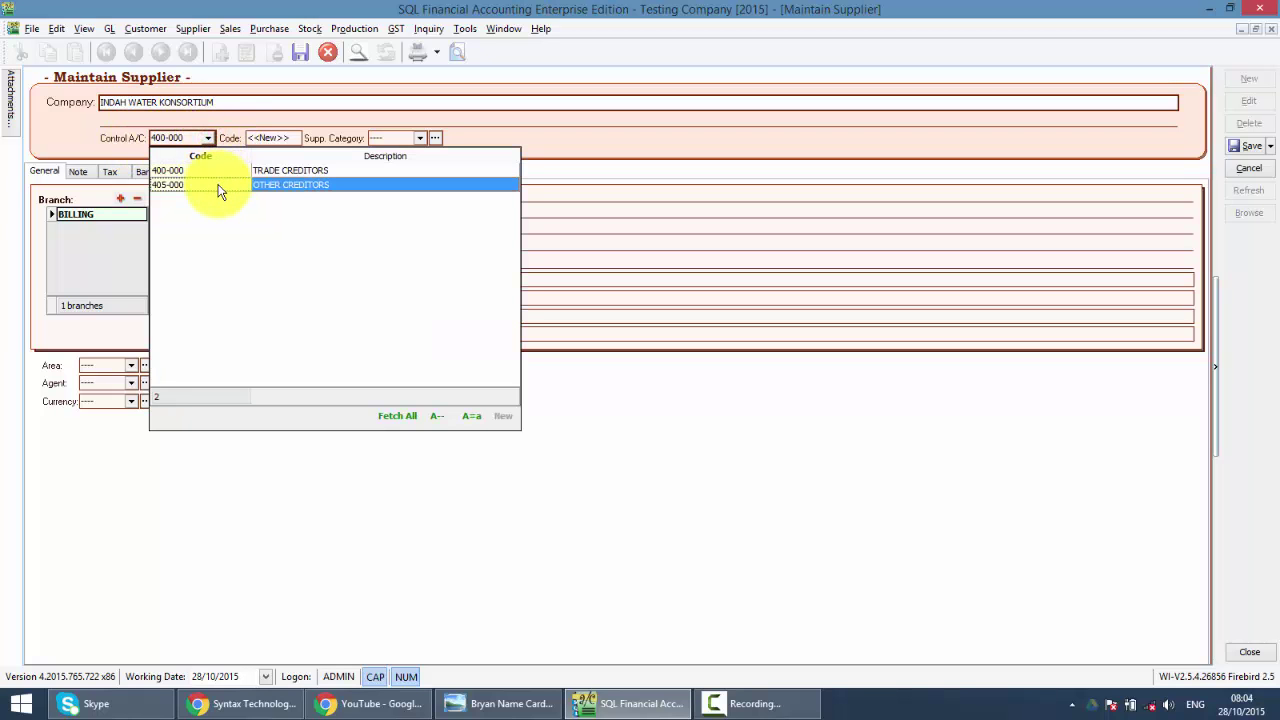
click(219, 187)
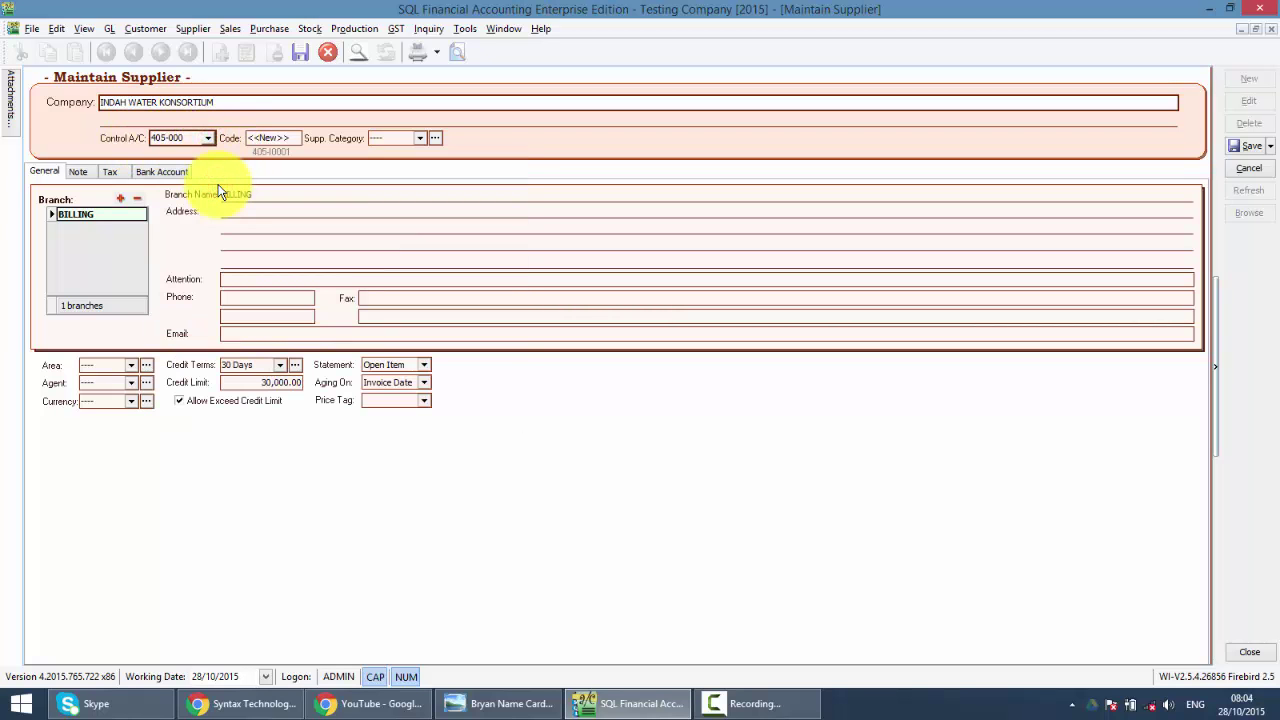
click(186, 137)
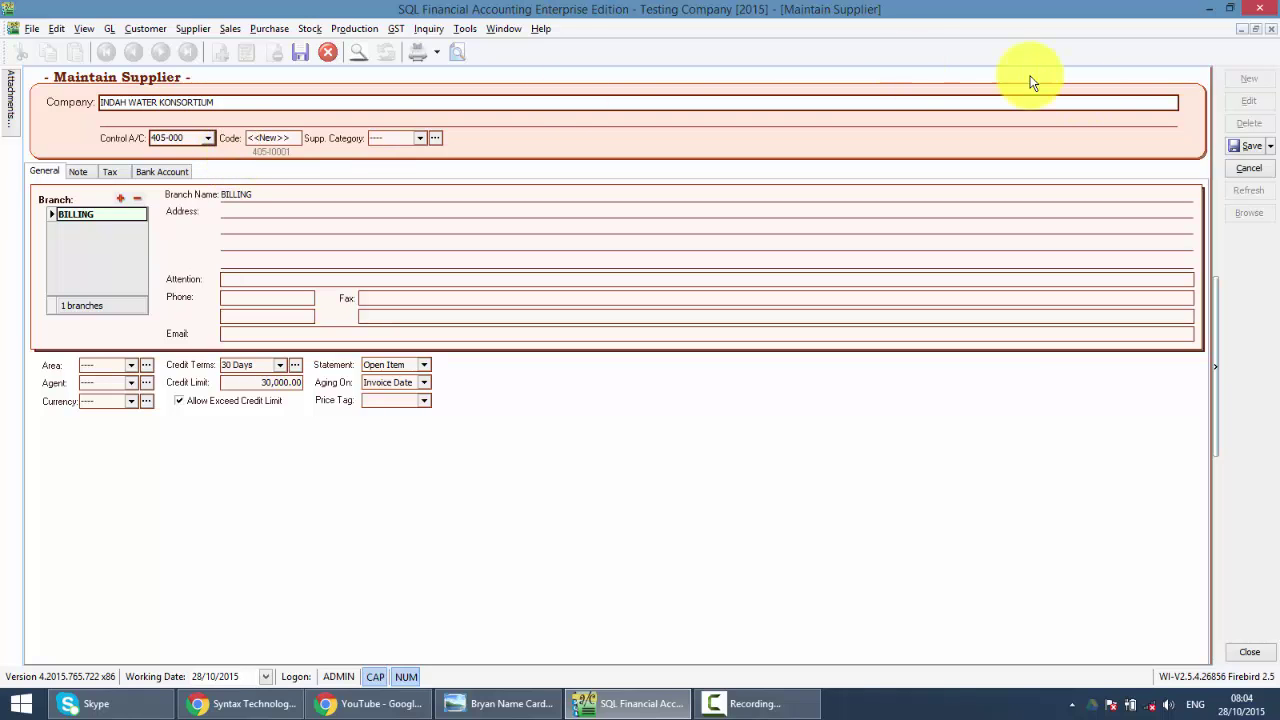
click(1245, 145)
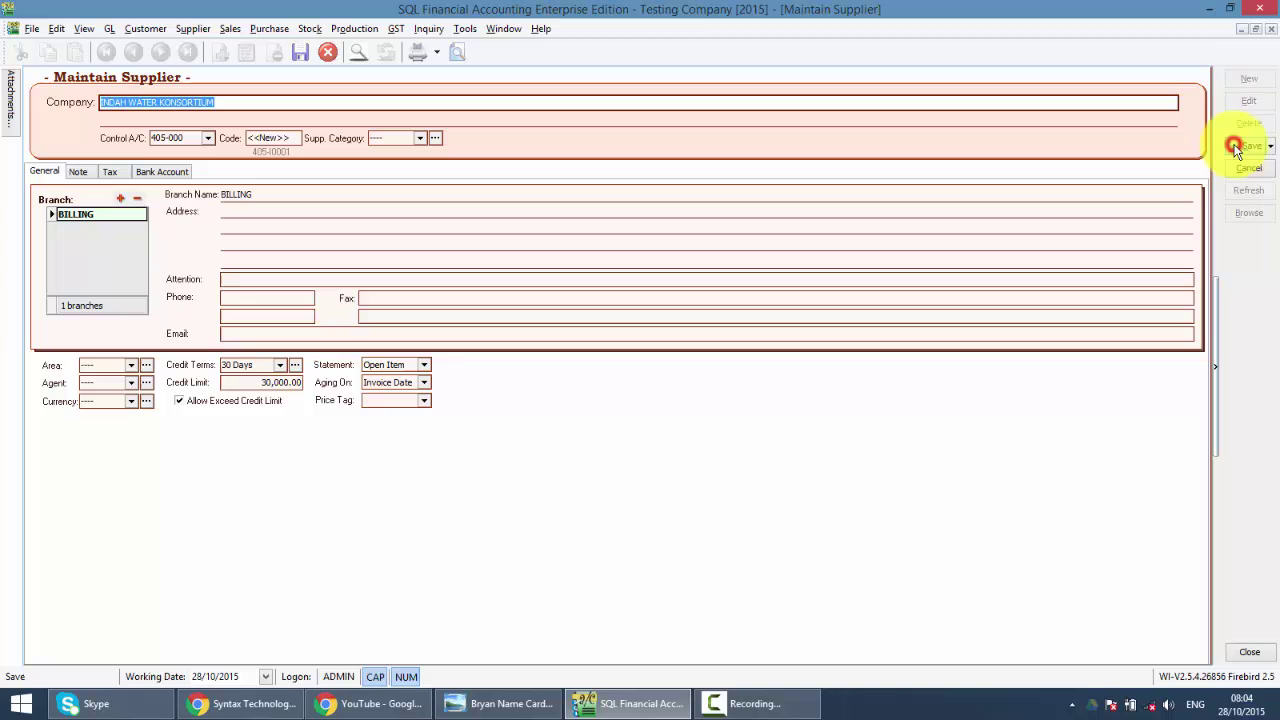
click(1271, 28)
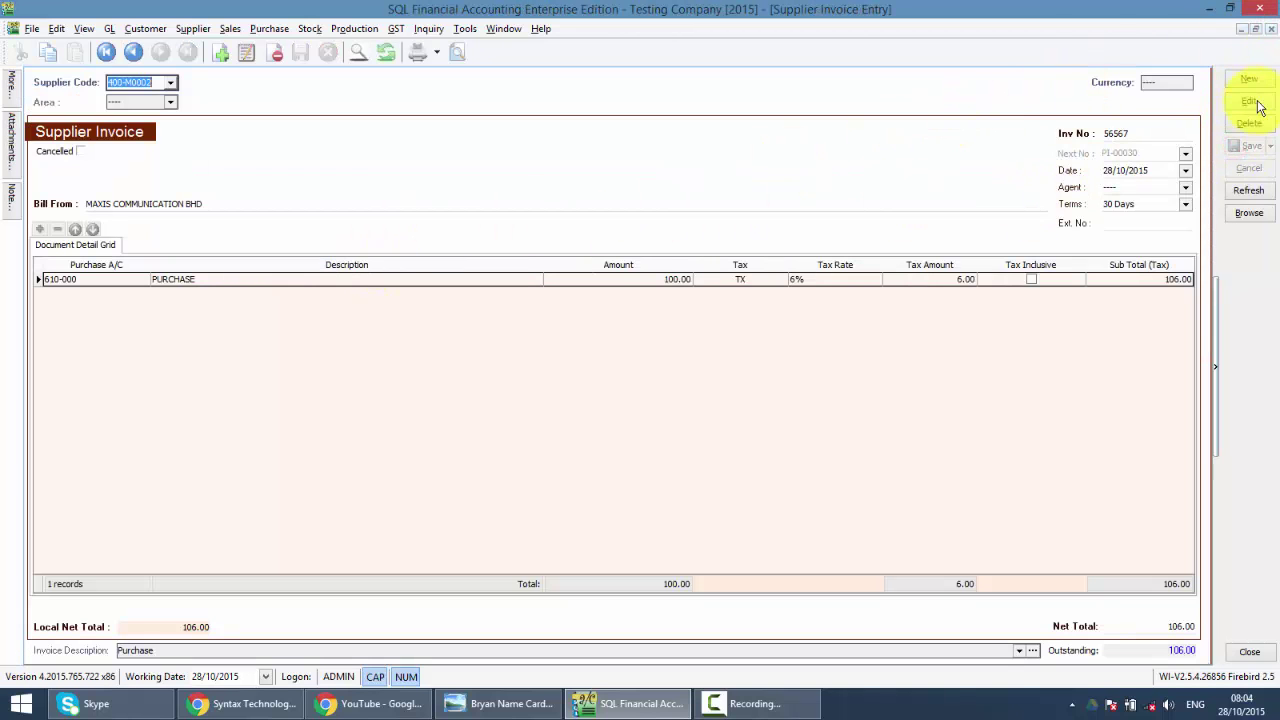
Start a new supplier invoice for INDAH WATER KONSORTIUM and add an empty detail line.
click(1249, 80)
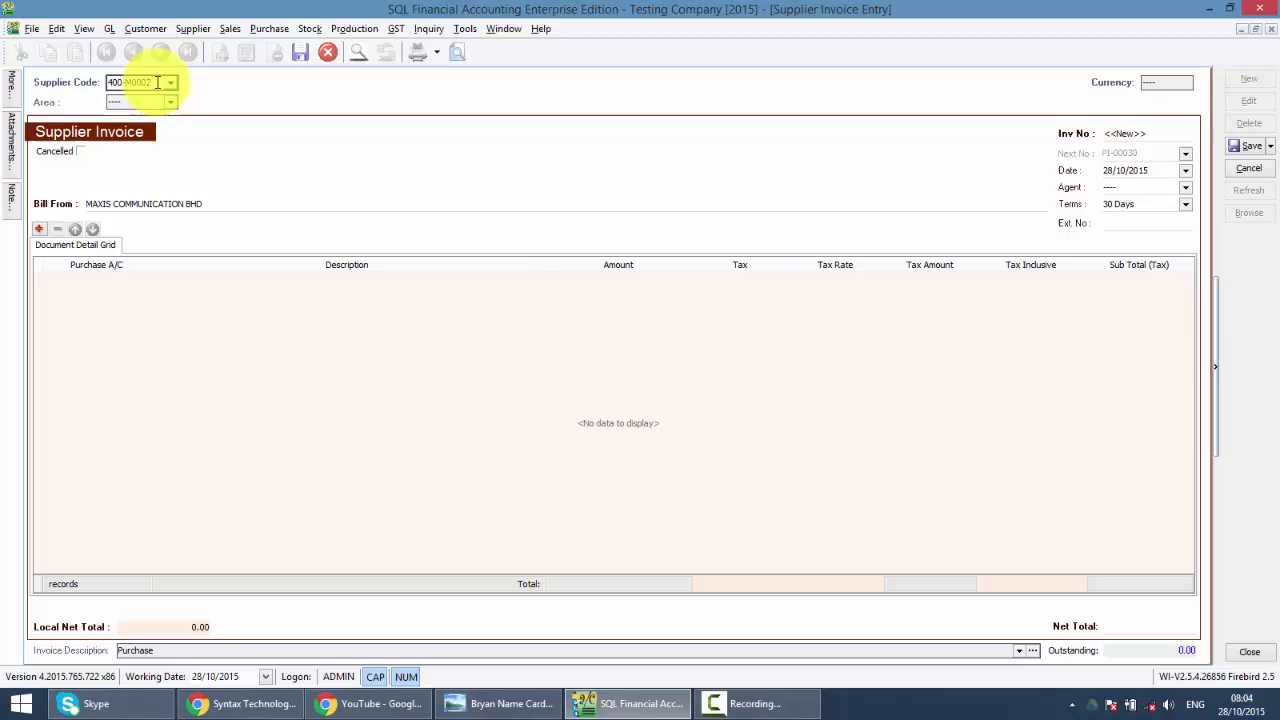
text(INDA)
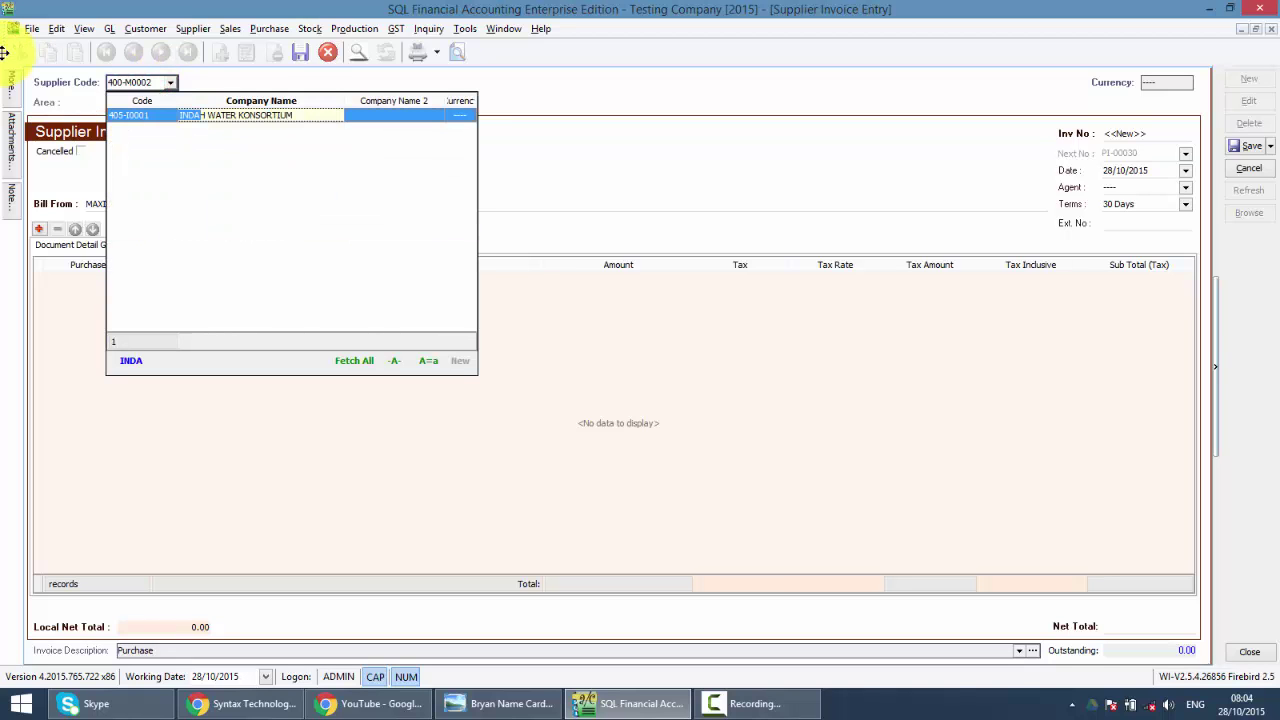
key(Return)
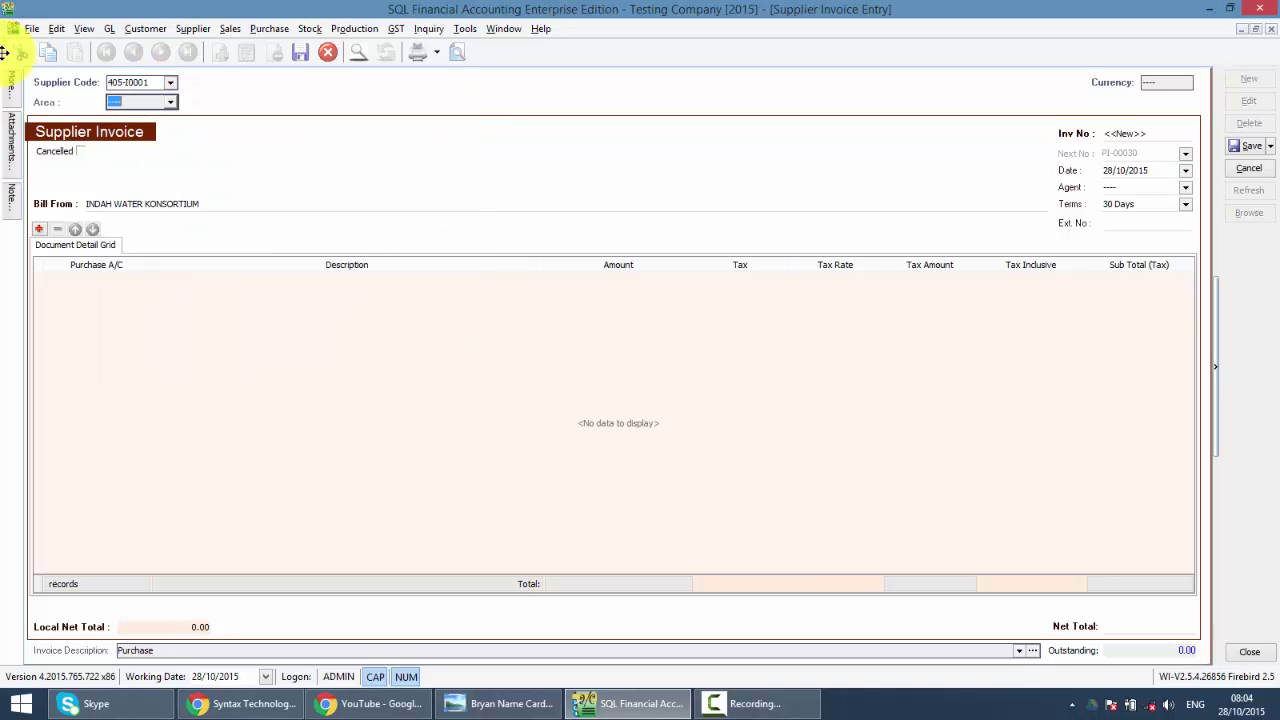
click(40, 230)
click(82, 278)
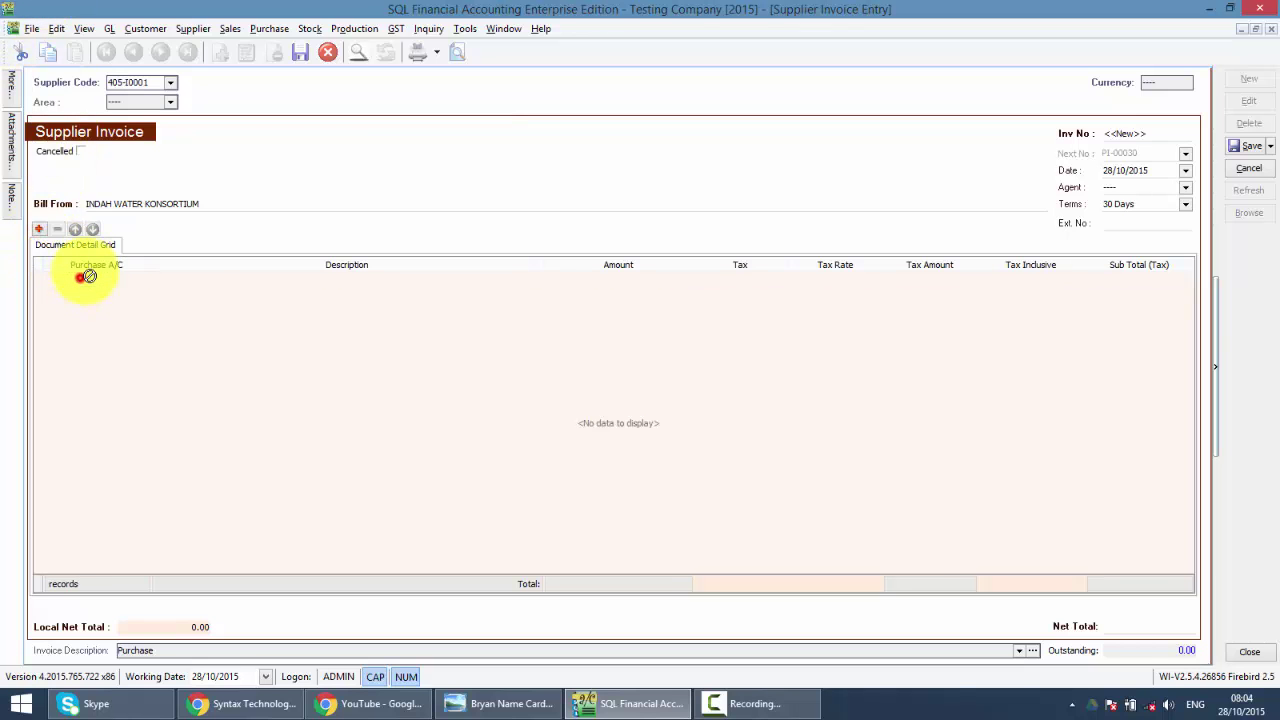
click(39, 229)
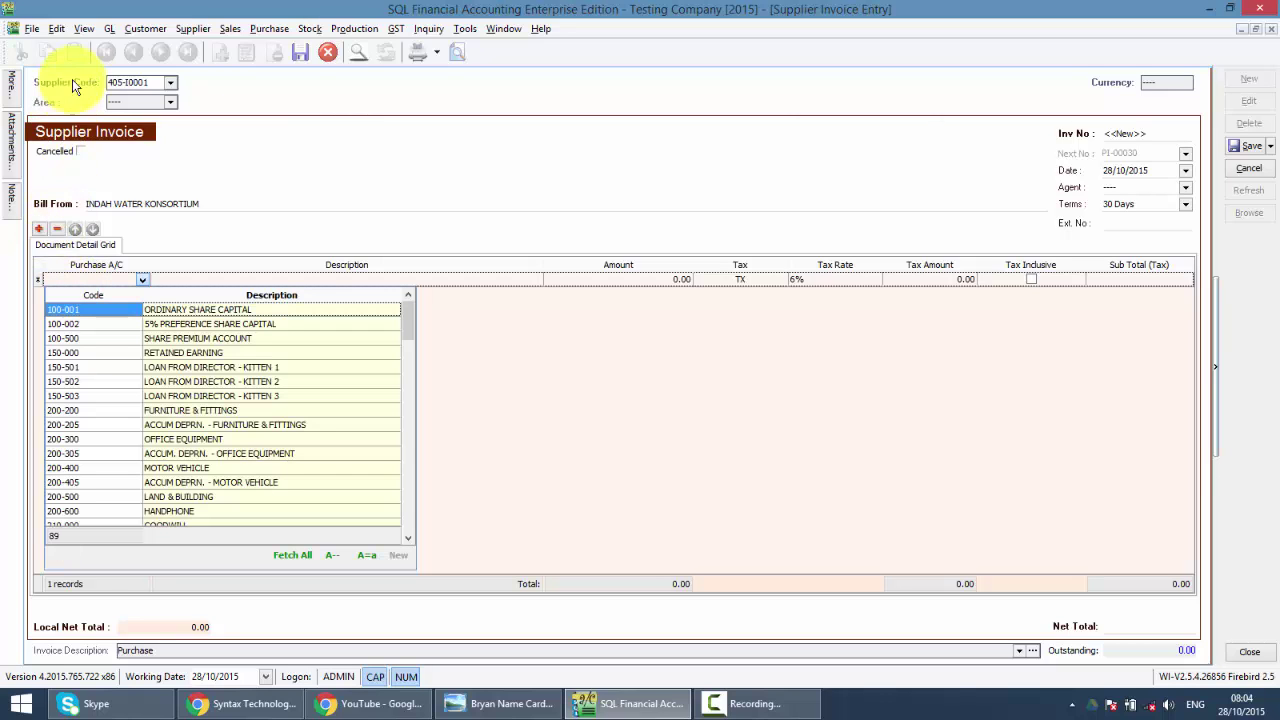
Open the chart of accounts from the unsaved invoice and select the Expenses category.
click(111, 30)
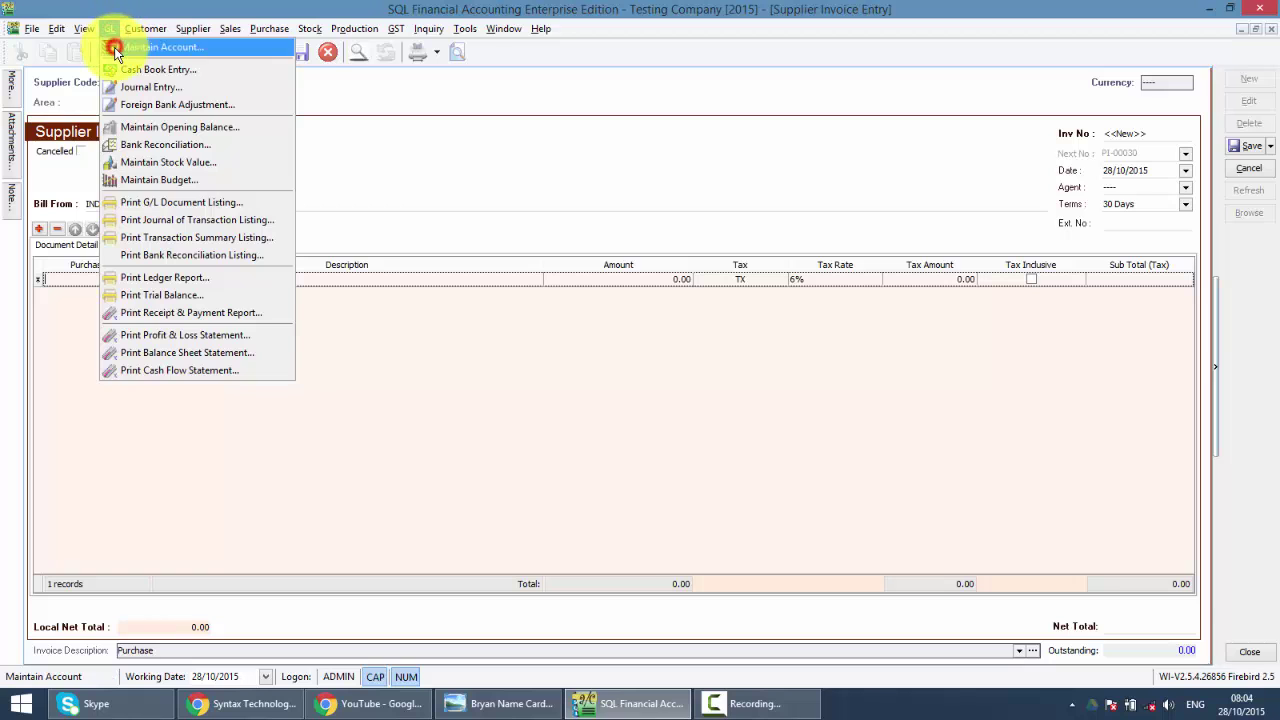
click(115, 50)
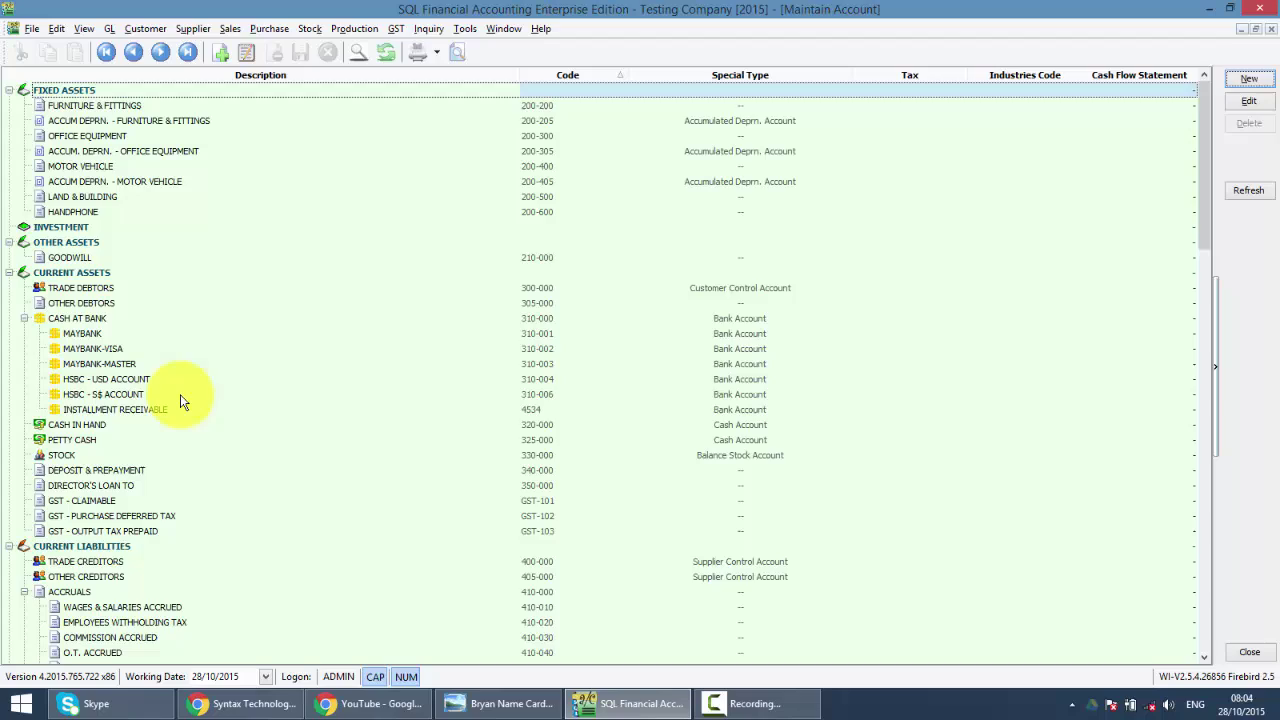
click(190, 455)
scroll(191, 449, down, 14)
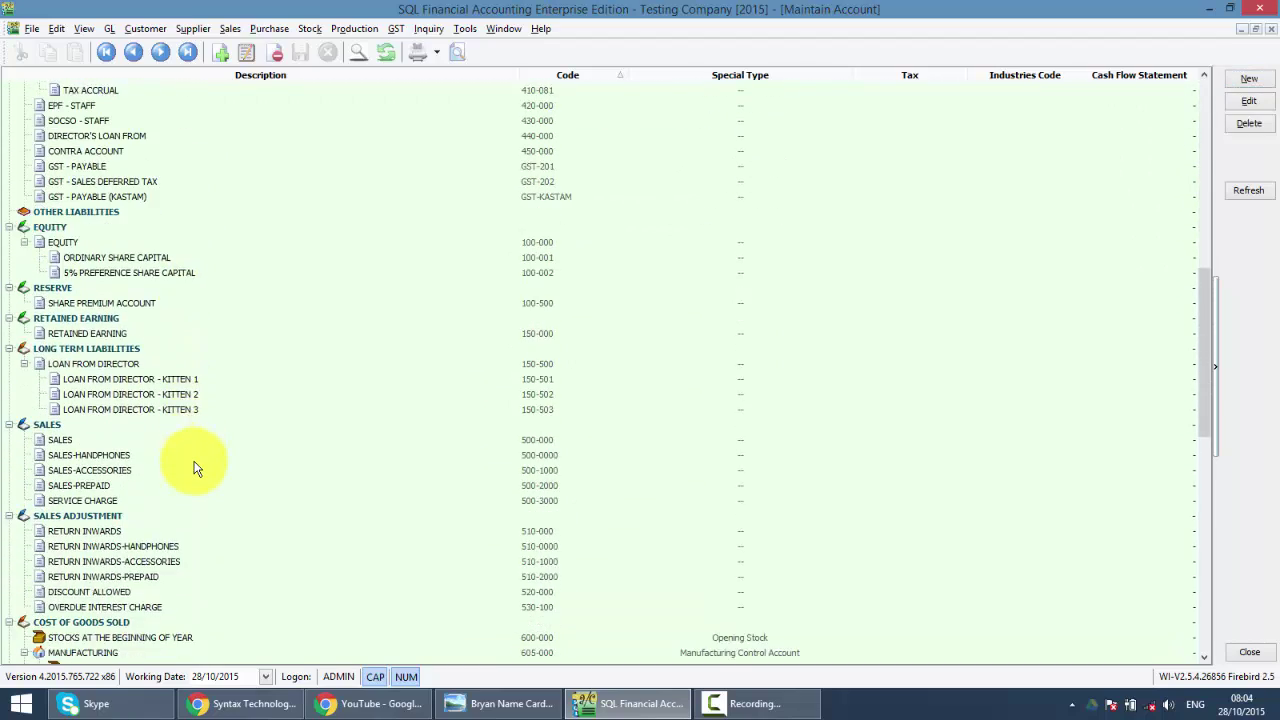
scroll(192, 460, down, 10)
click(50, 500)
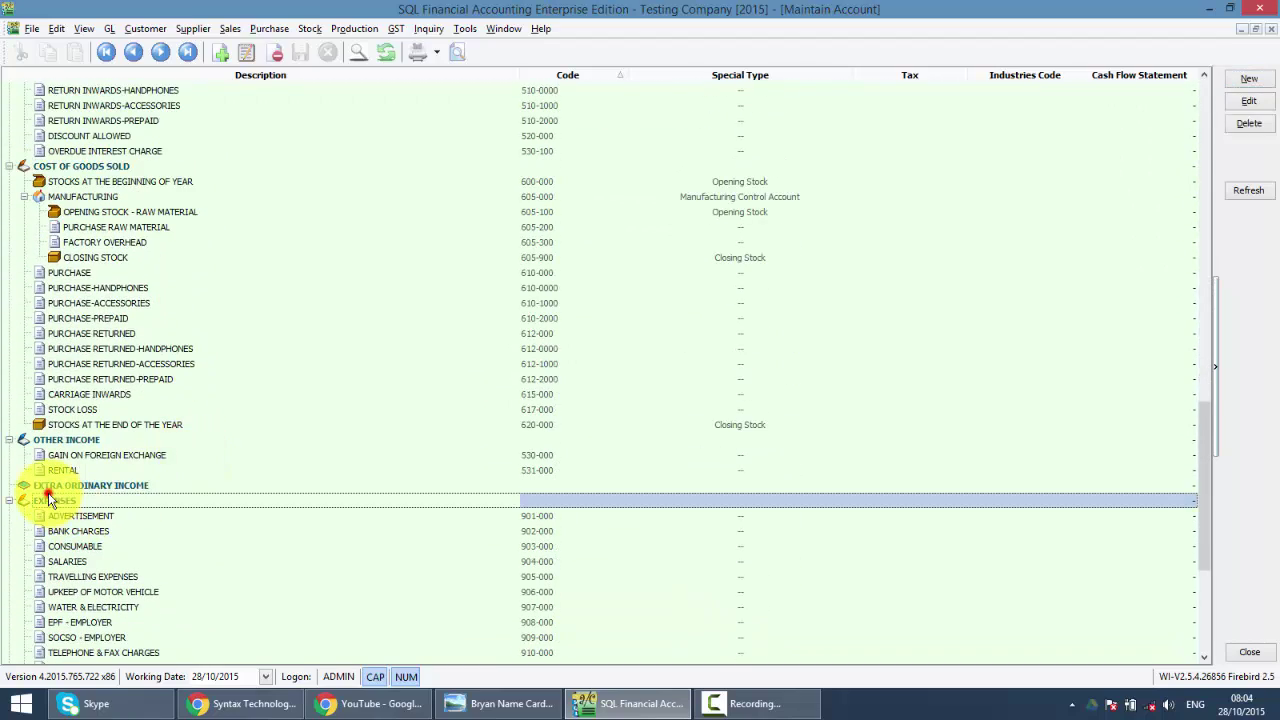
scroll(402, 405, down, 6)
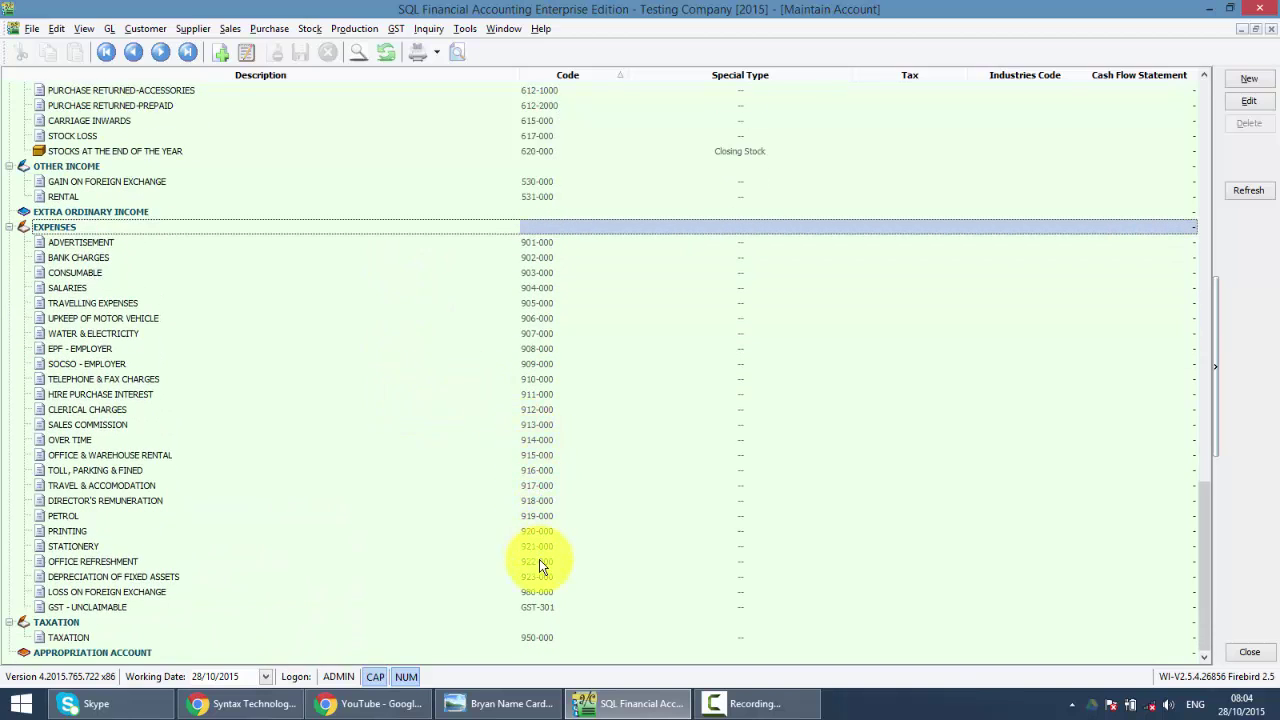
Create account 924-000 INDAH WATER under Expenses with tax code TX, and return to the supplier invoice.
click(1249, 79)
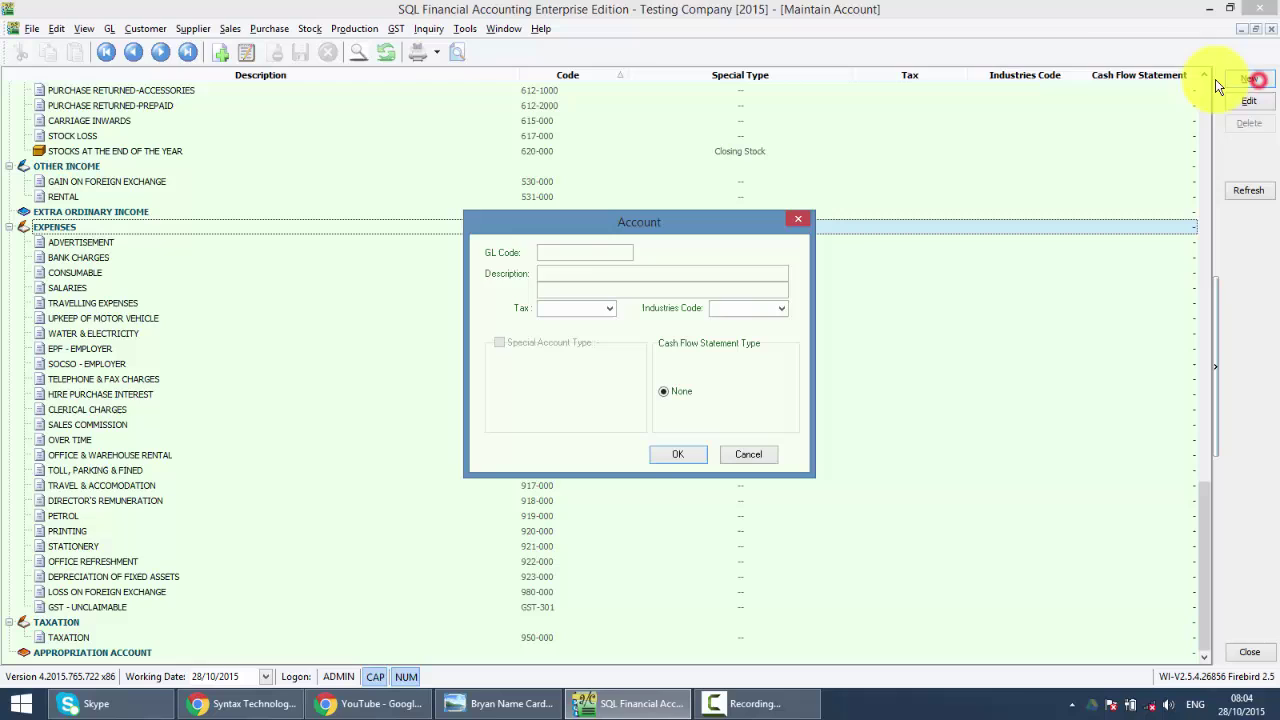
click(563, 252)
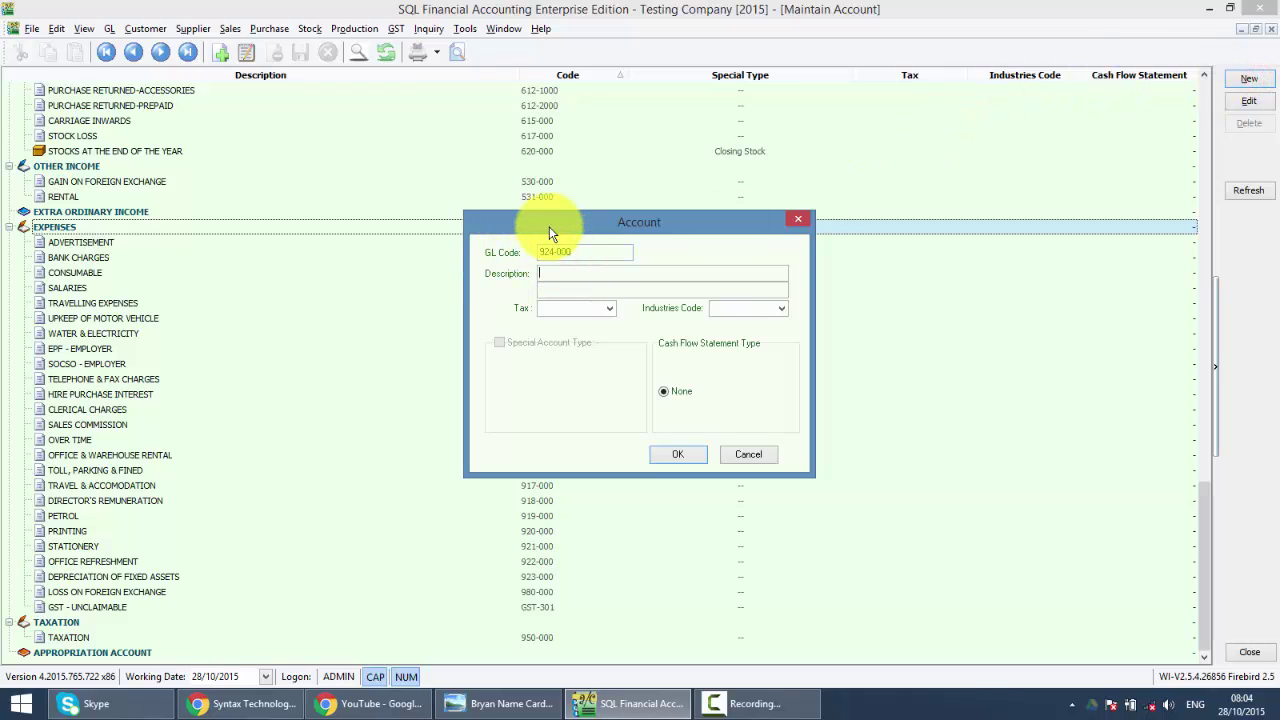
key(Tab)
text(INDAH WATER)
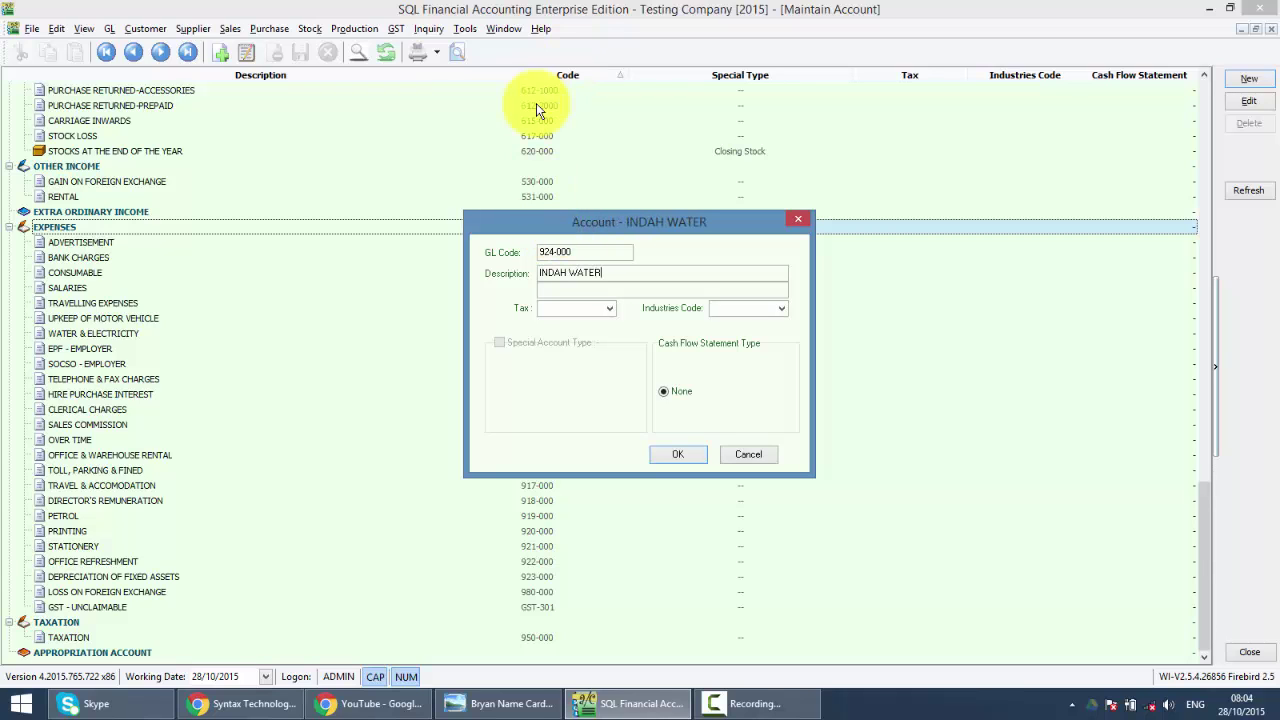
click(585, 307)
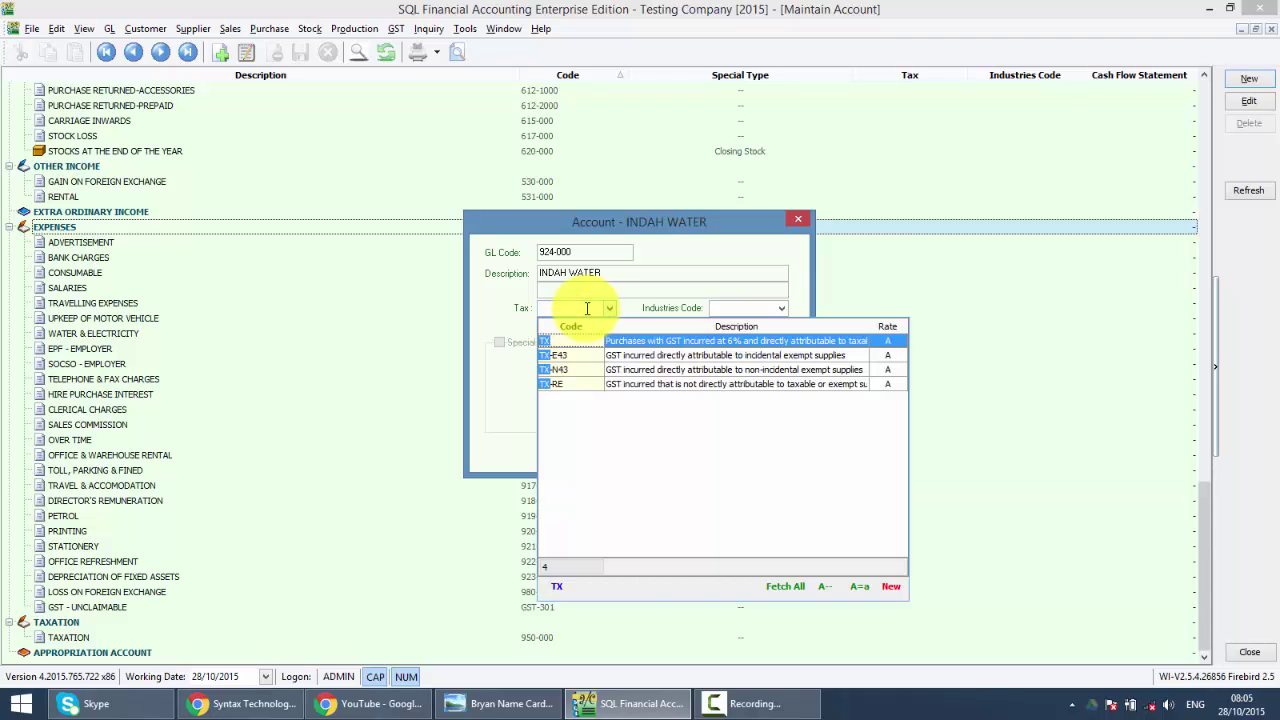
click(587, 308)
click(686, 452)
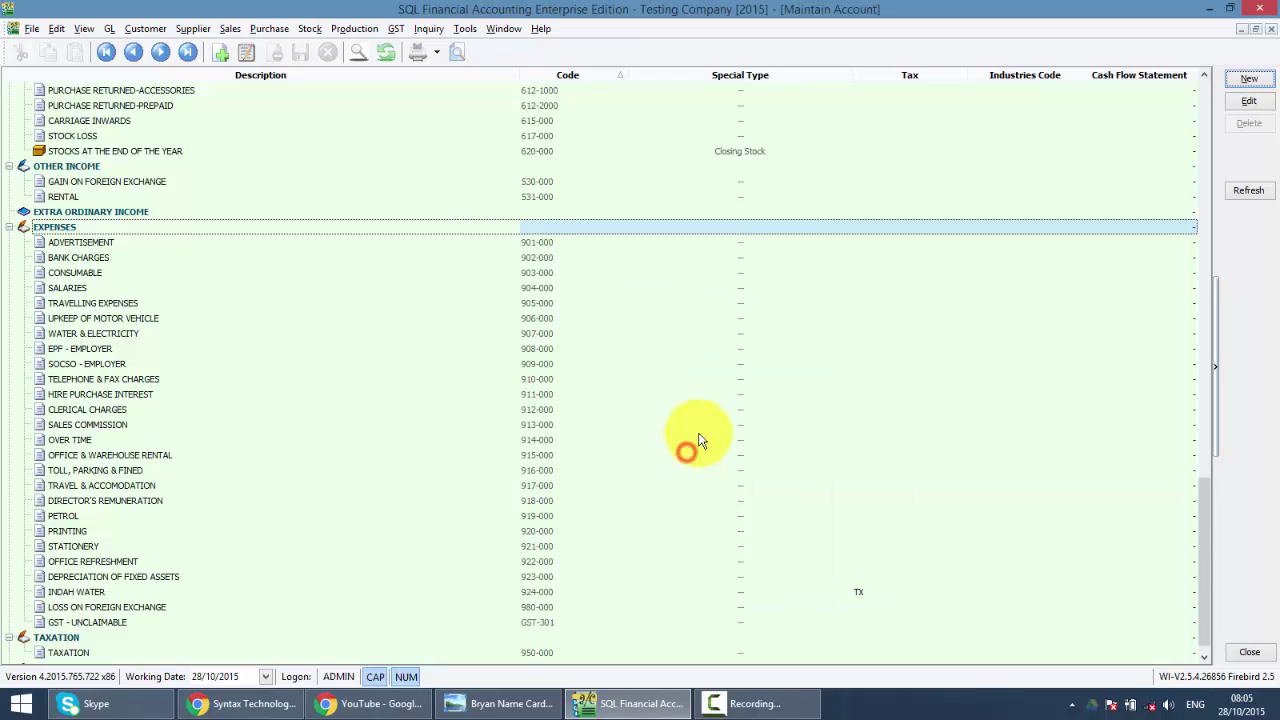
click(1272, 29)
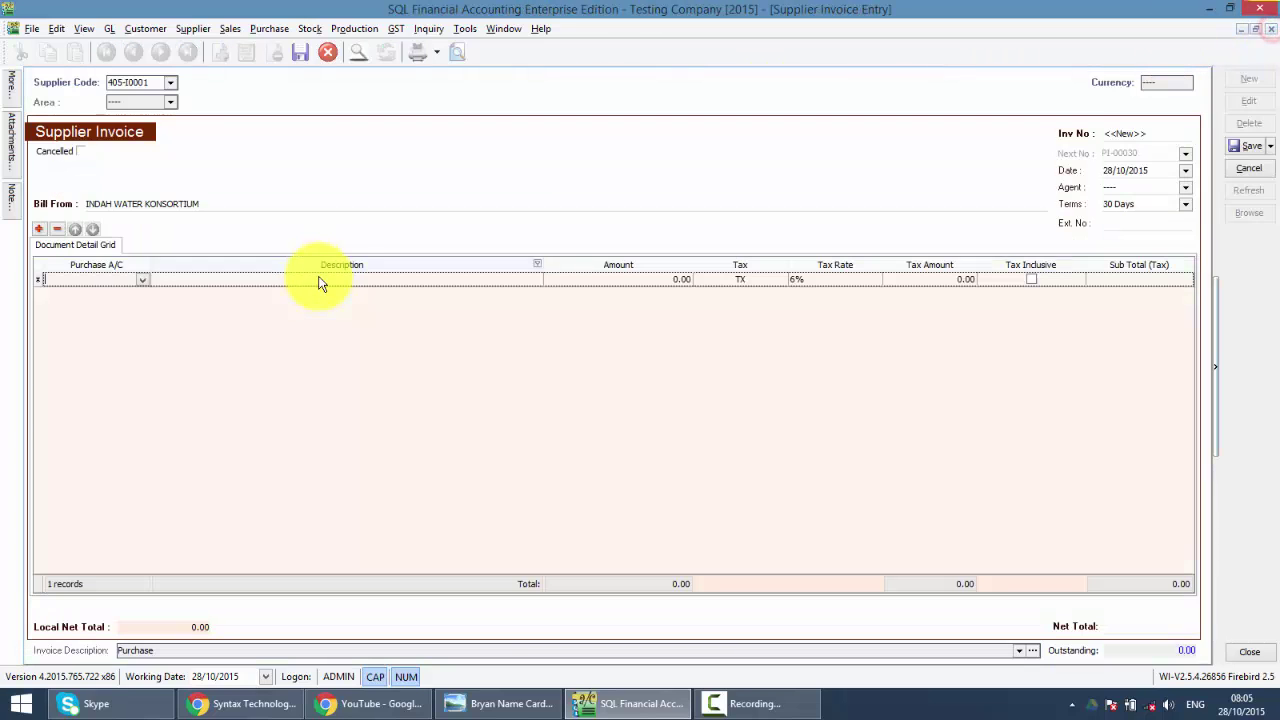
Assign purchase account 924-000 INDAH WATER to the detail line with an amount of 30, and save the supplier invoice.
click(91, 279)
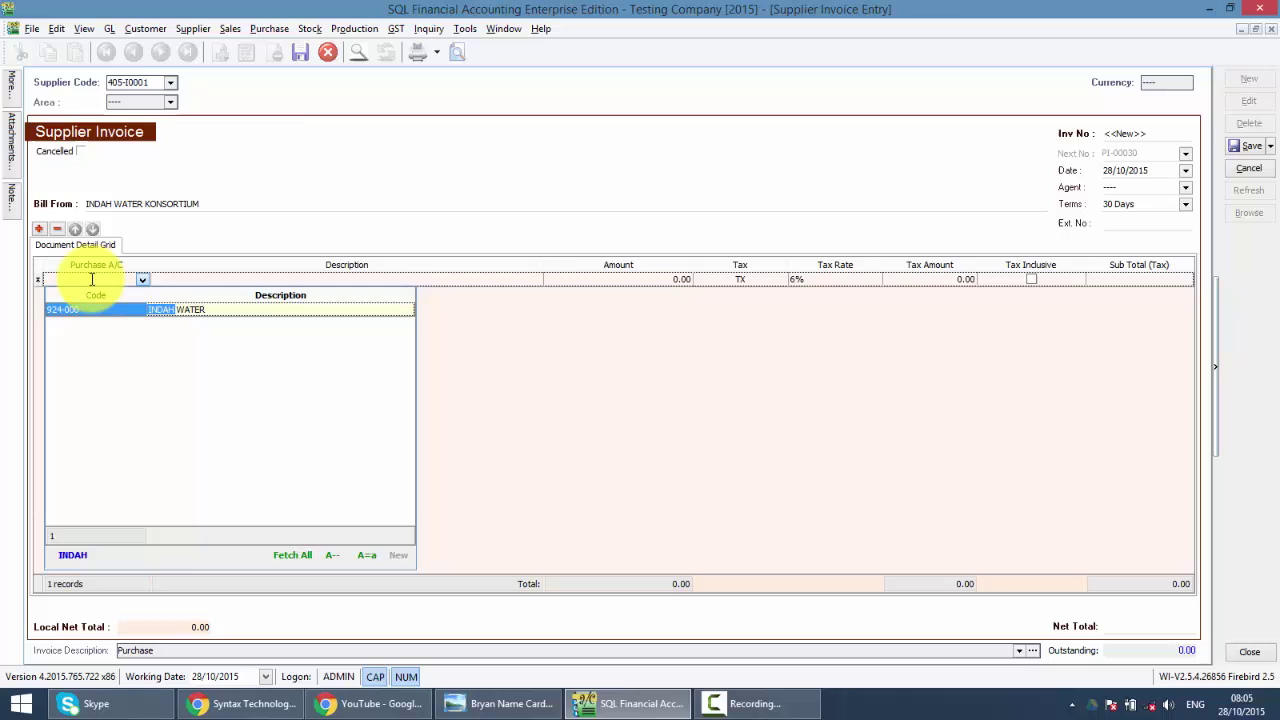
key(Return)
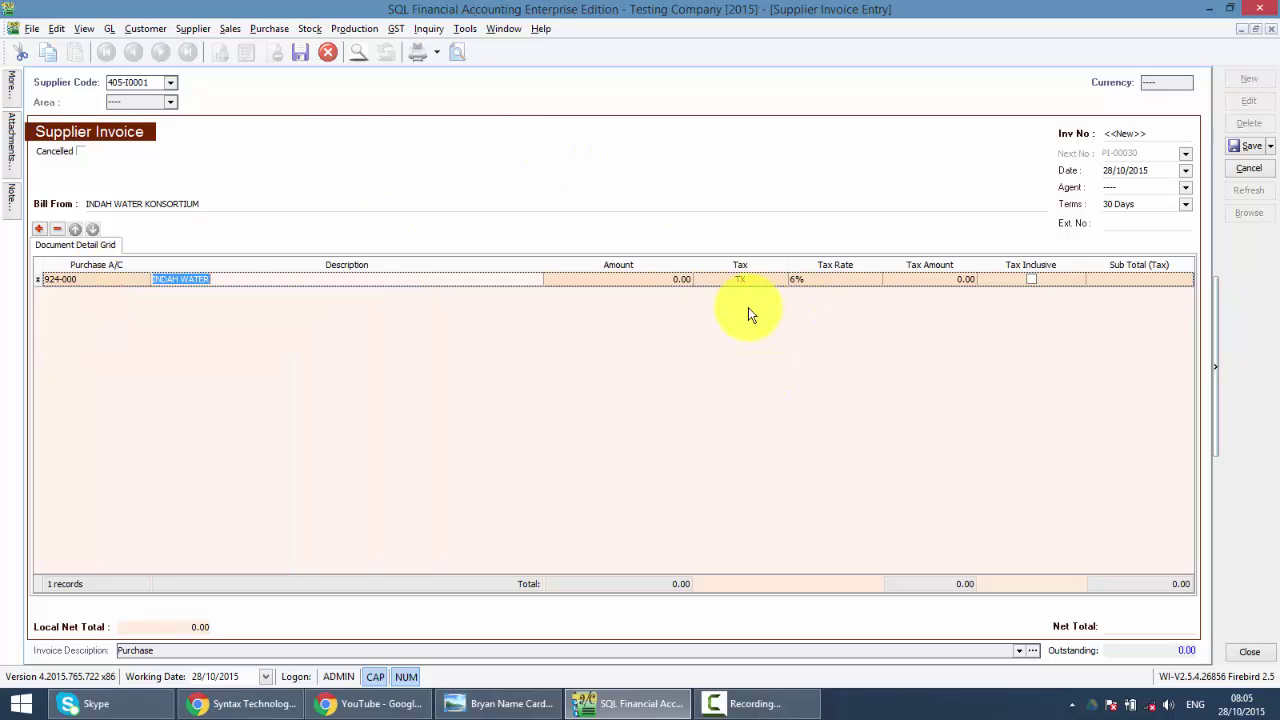
click(652, 283)
text(30)
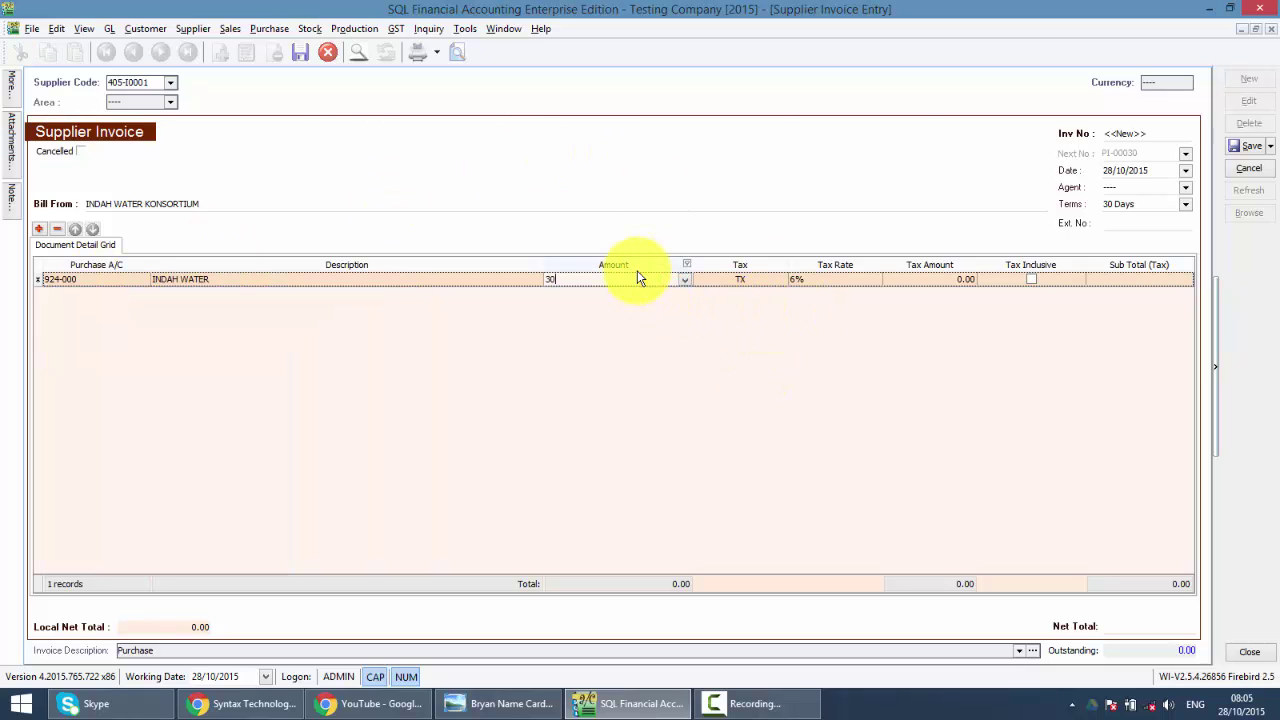
key(Return)
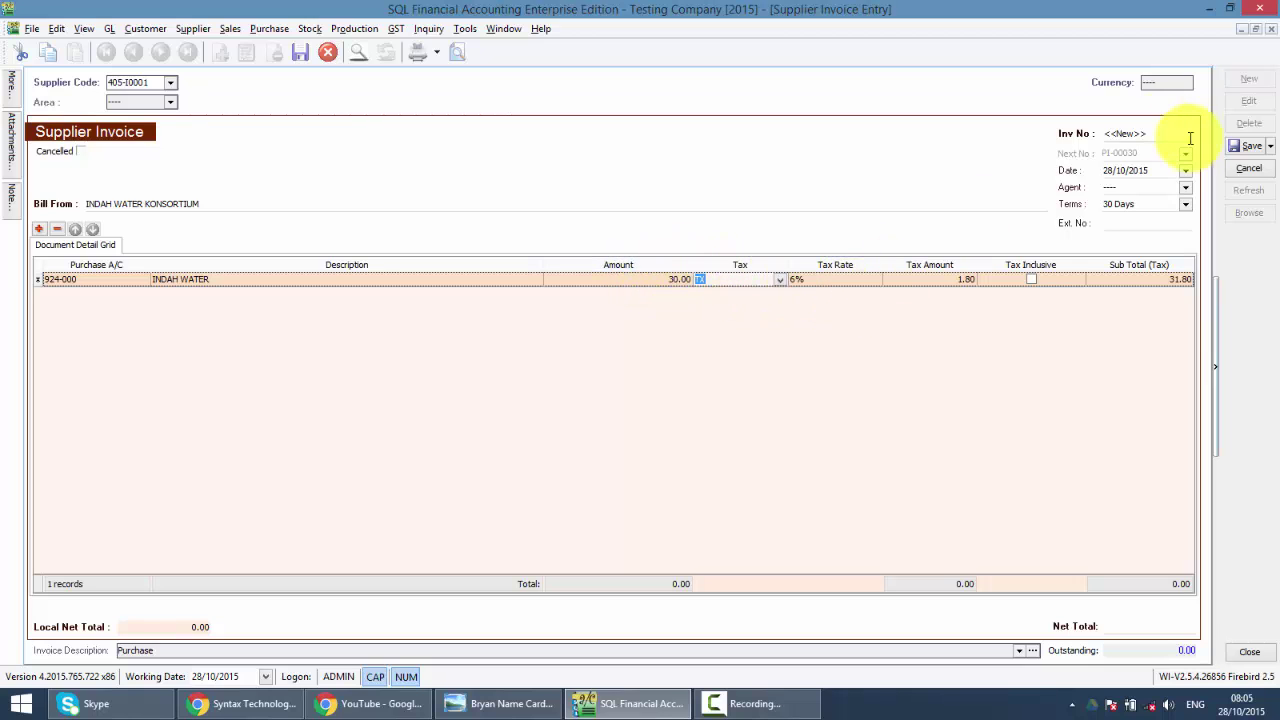
click(1238, 147)
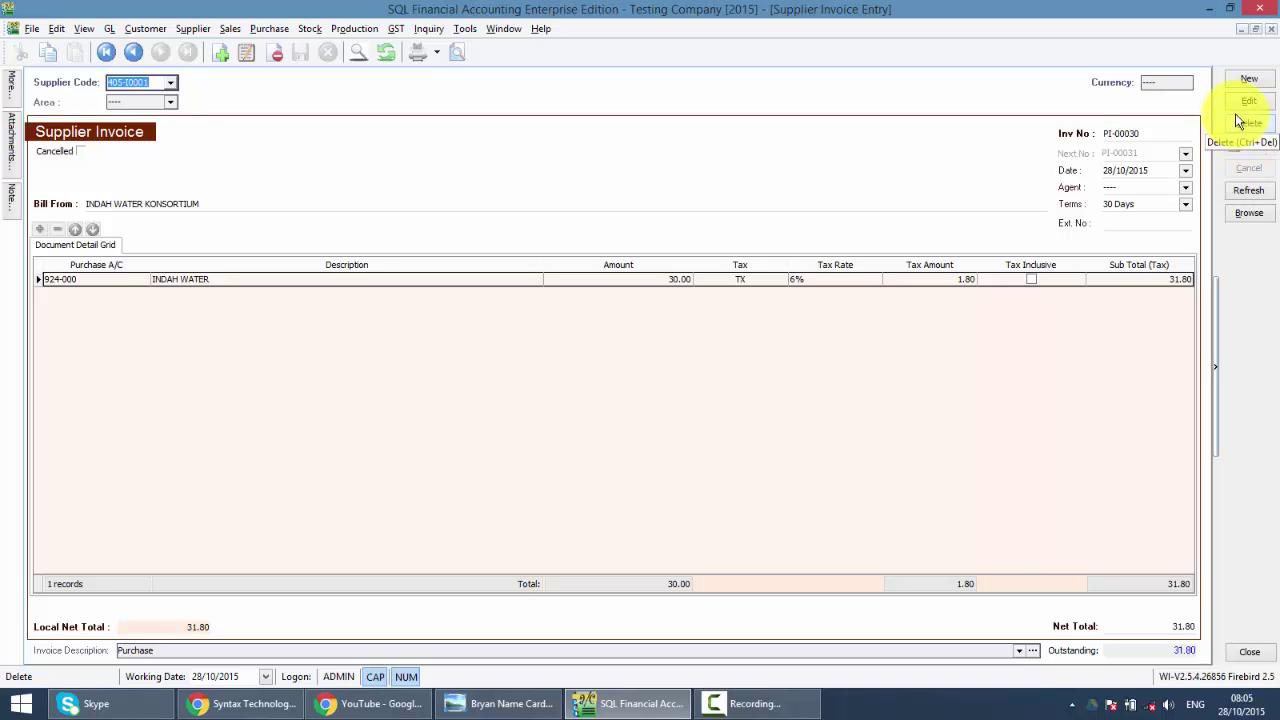
Edit the saved supplier invoice to set its invoice number to 56565, save it, and close the supplier invoice entry.
click(1246, 101)
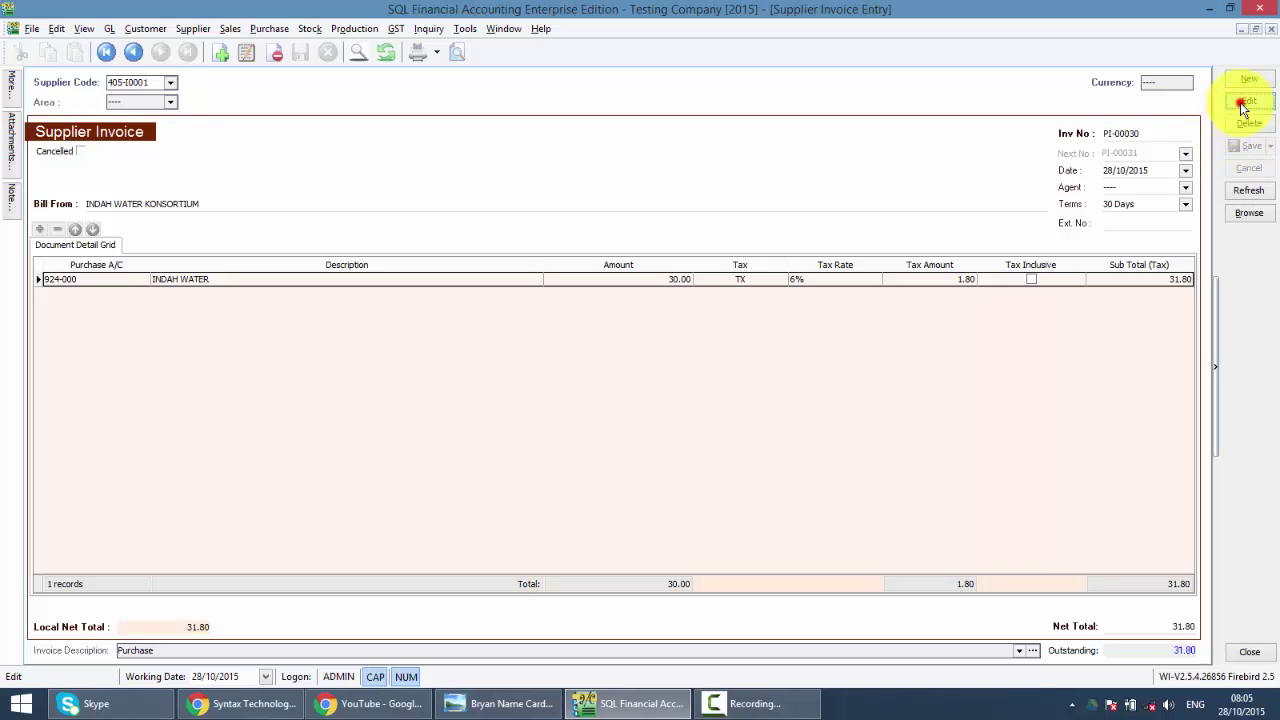
click(1178, 133)
text(56565)
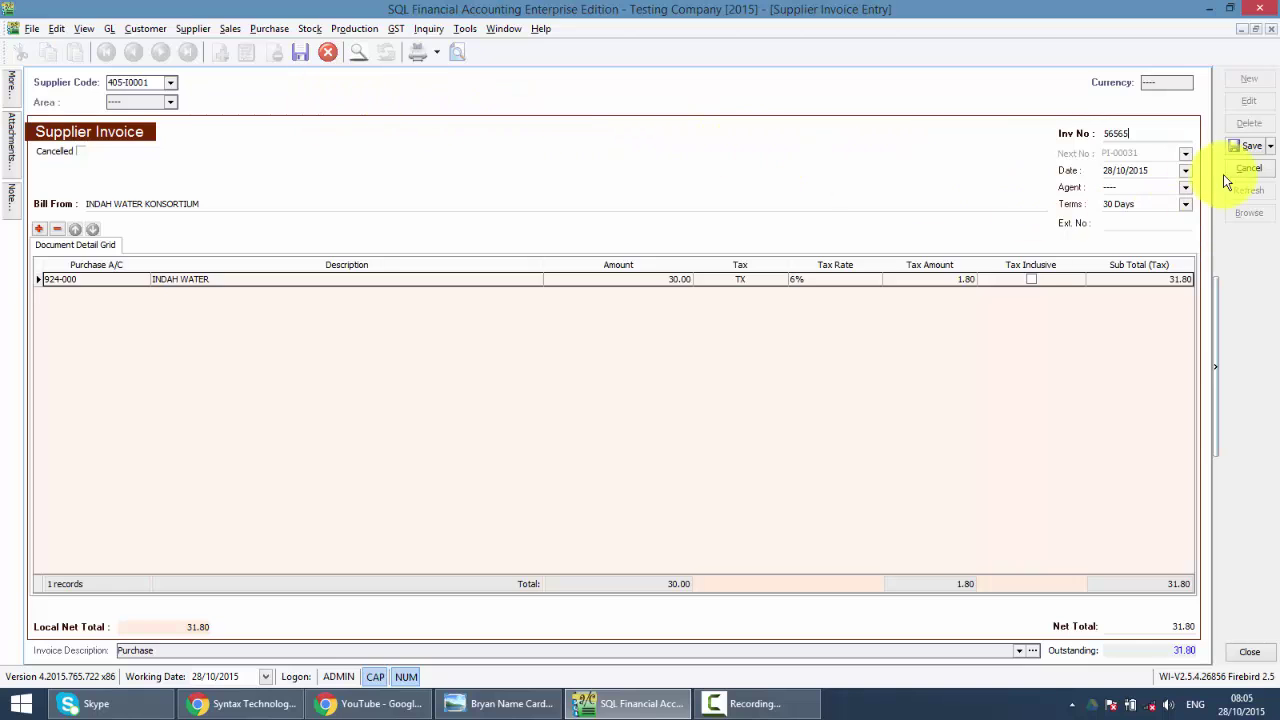
click(1240, 147)
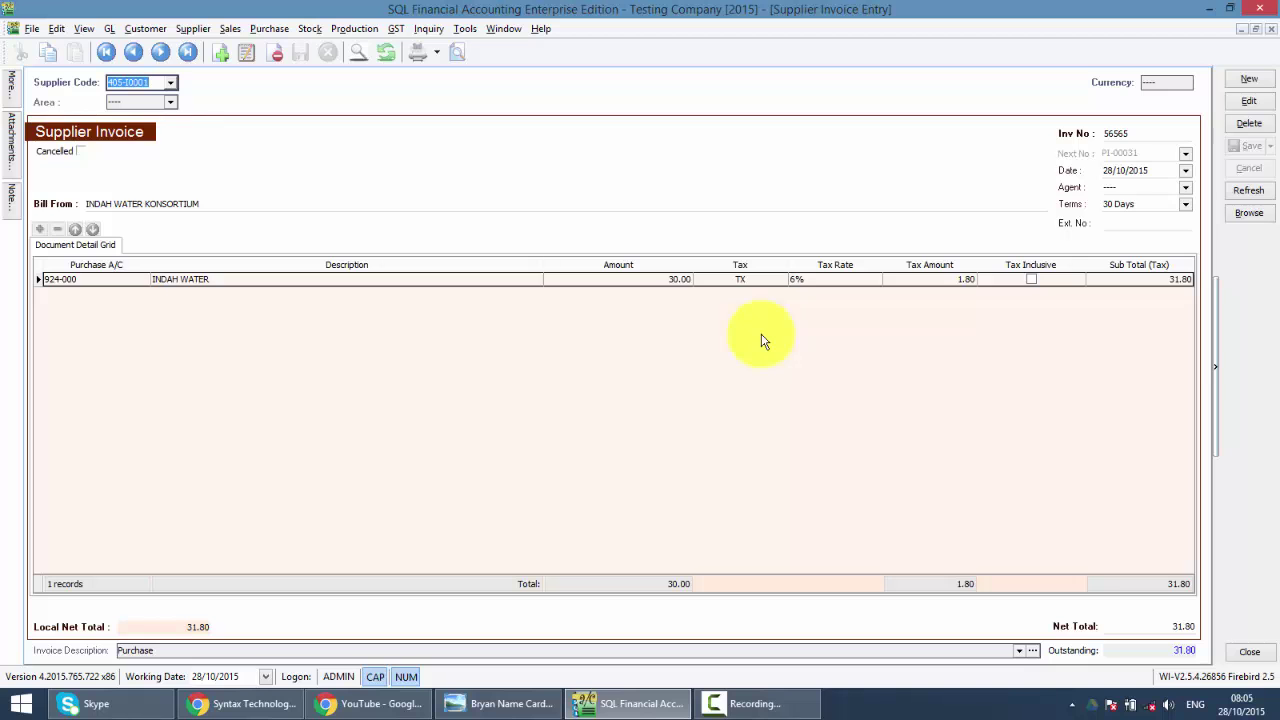
mouse_move(1276, 36)
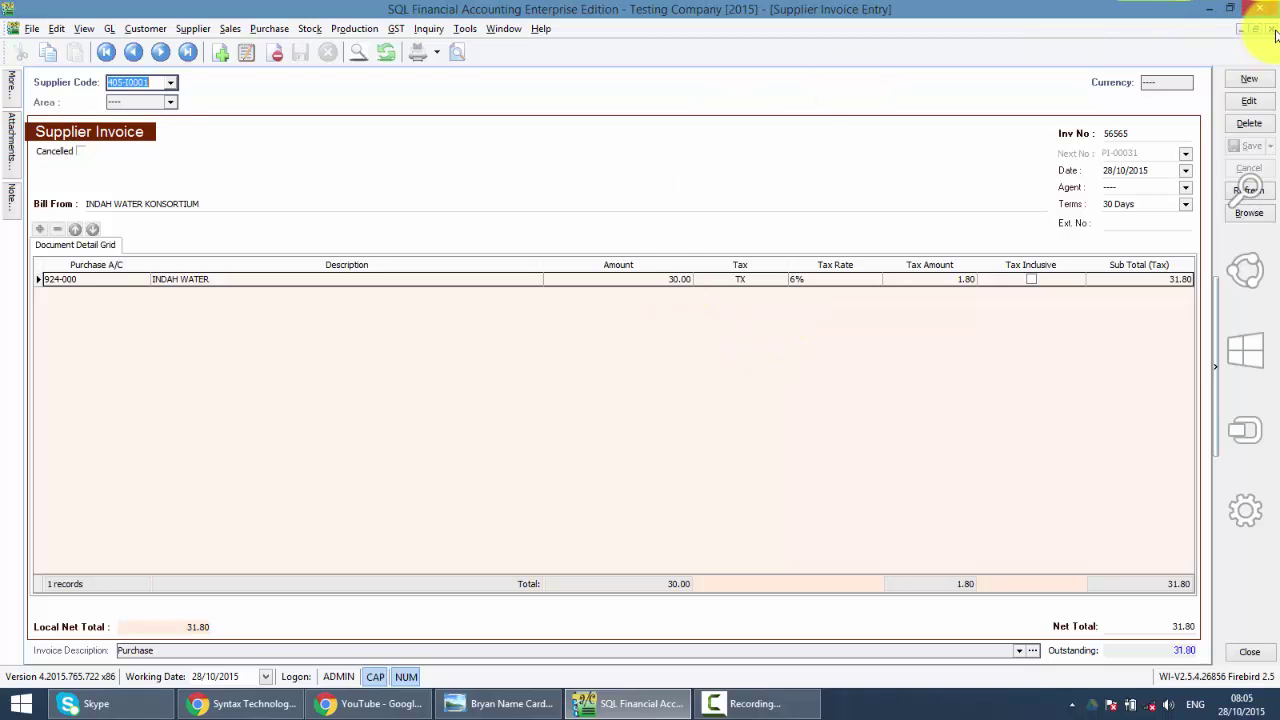
click(1271, 28)
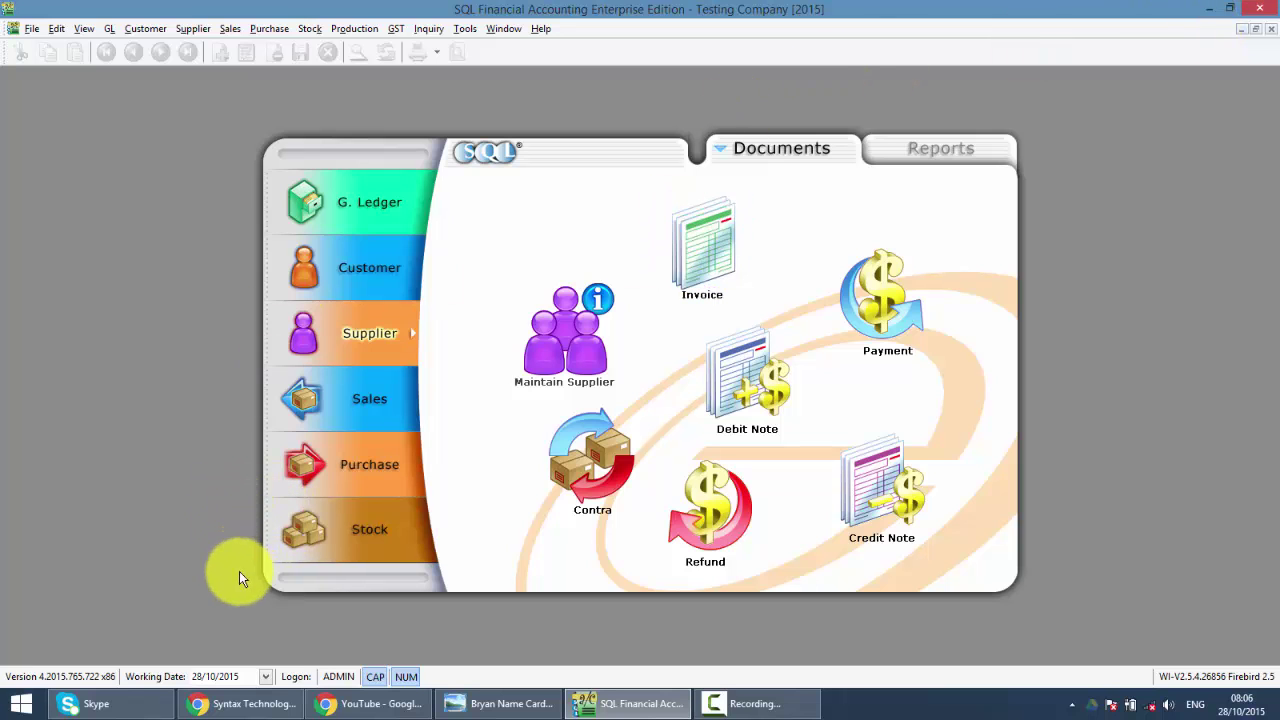
Switch to the Syntax Technologies Facebook page in Chrome, close the chat conversation, and look through the latest timeline post.
click(228, 712)
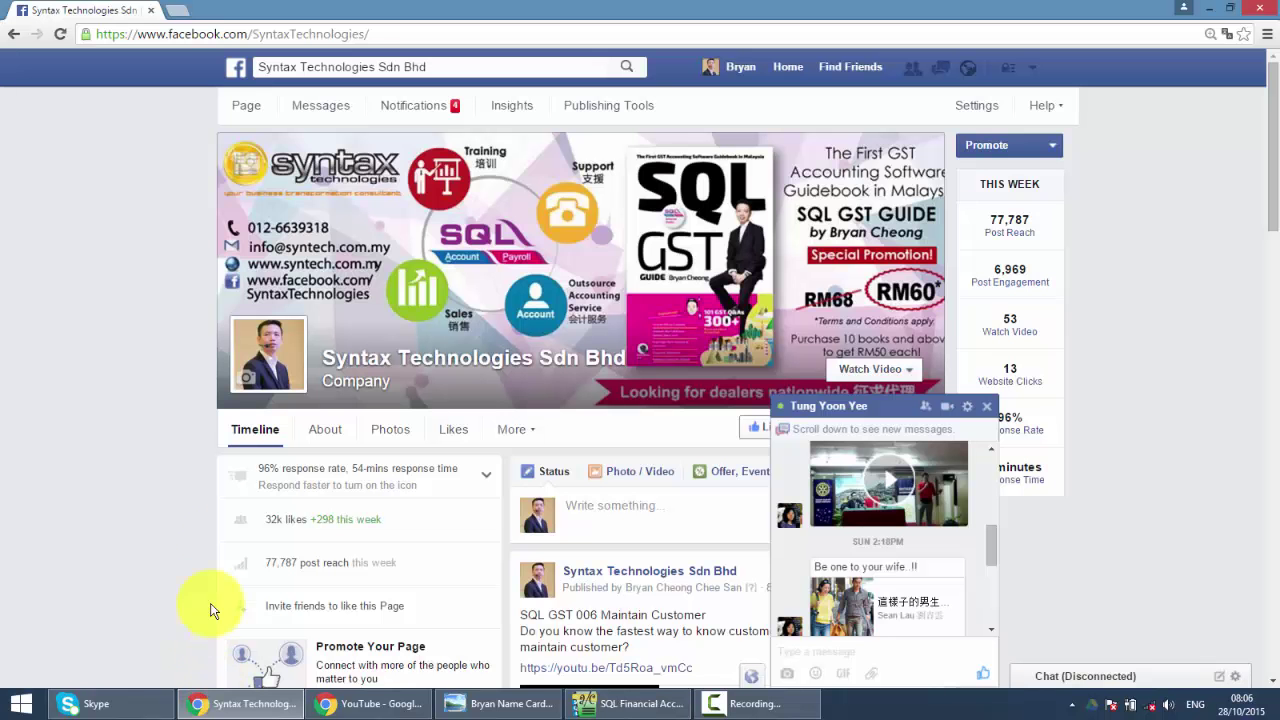
click(986, 406)
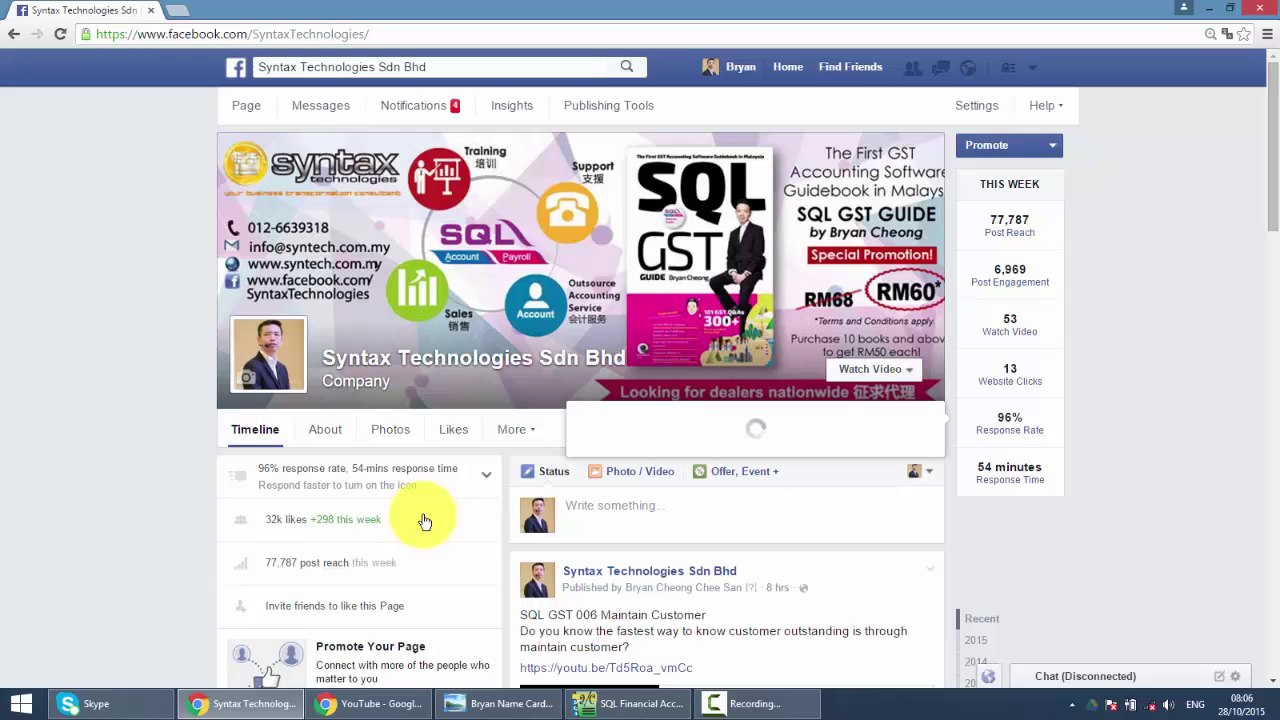
scroll(844, 480, down, 4)
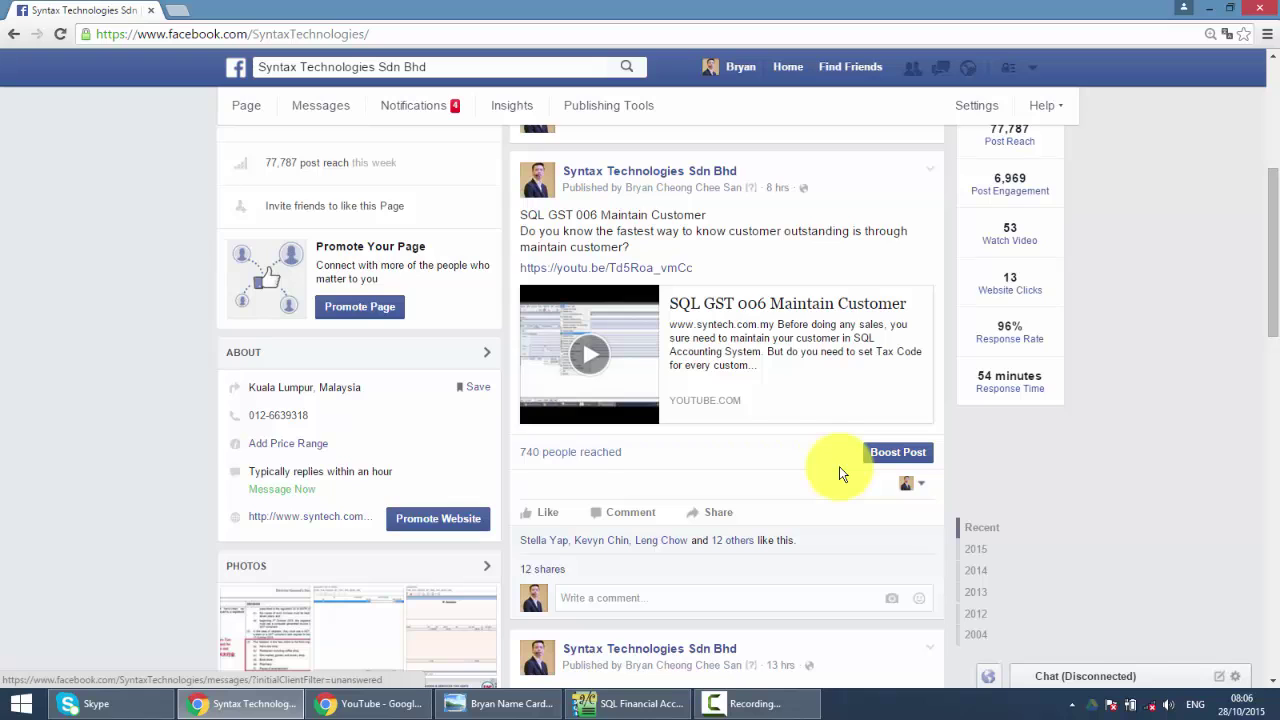
scroll(839, 466, up, 3)
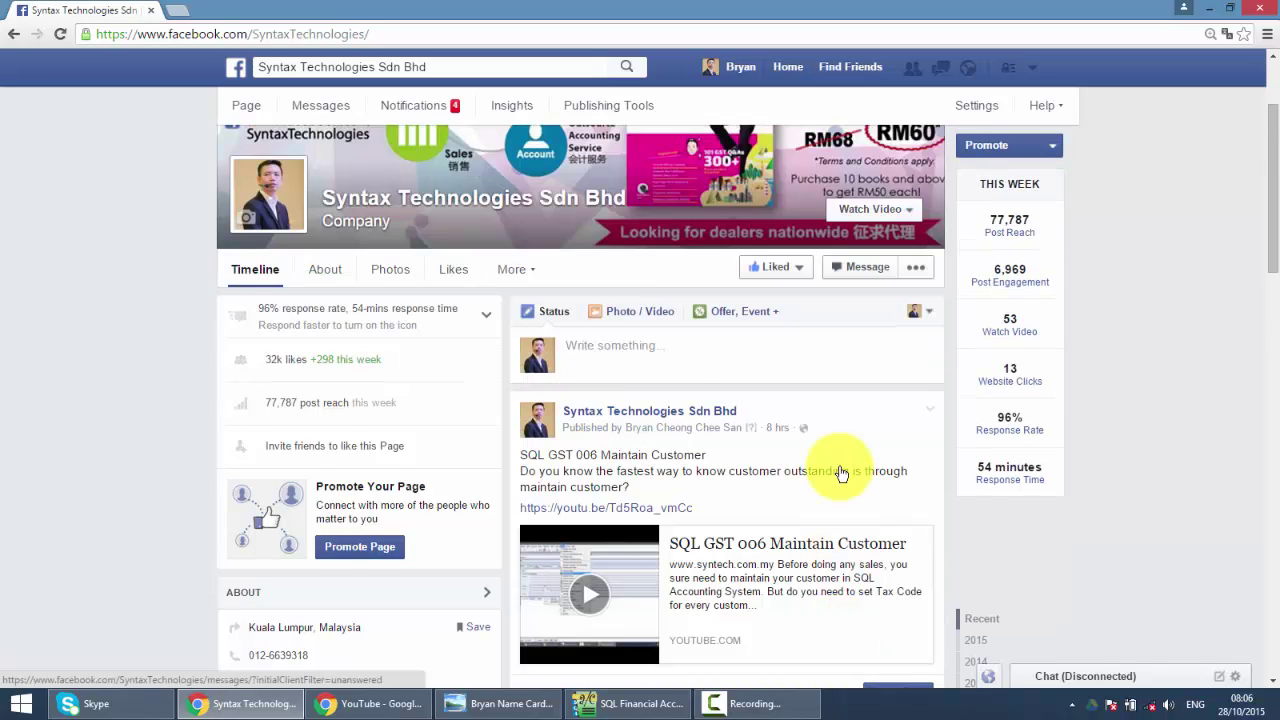
scroll(777, 431, down, 2)
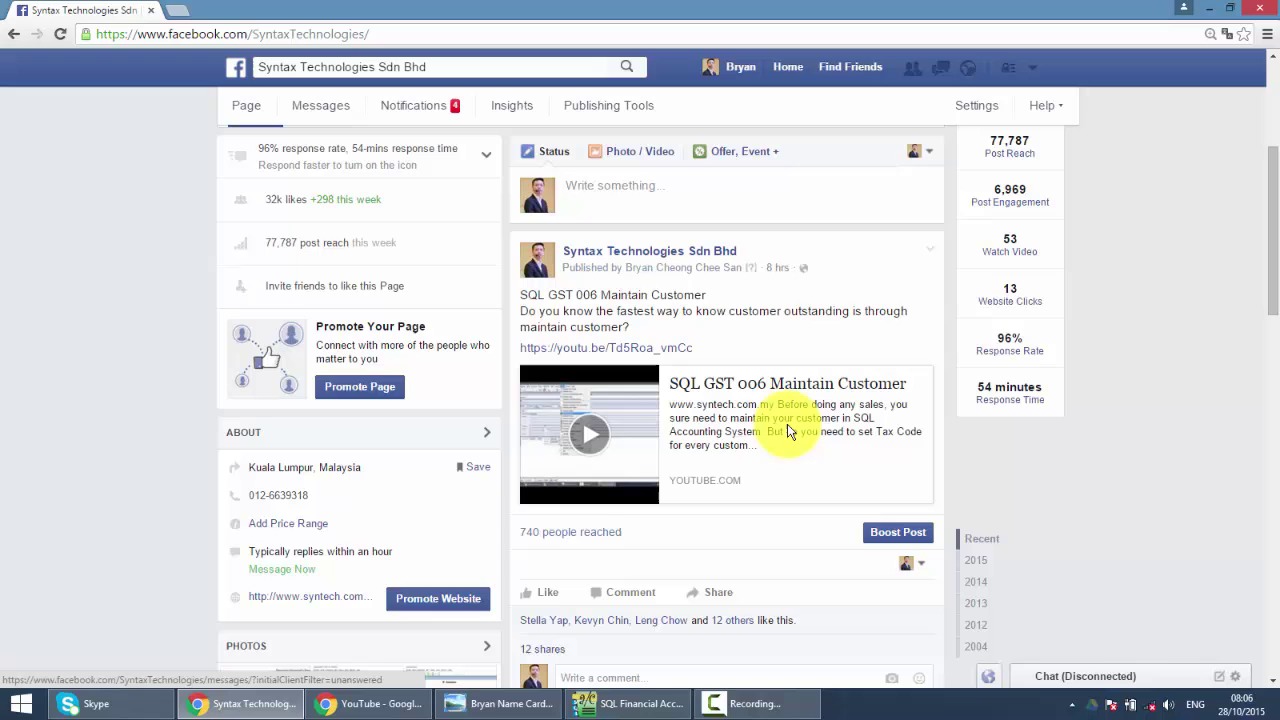
Switch to the Syntax Technologies website's YouTube page to view its demo video list, and bring up the name card in Windows Photo Viewer.
click(375, 703)
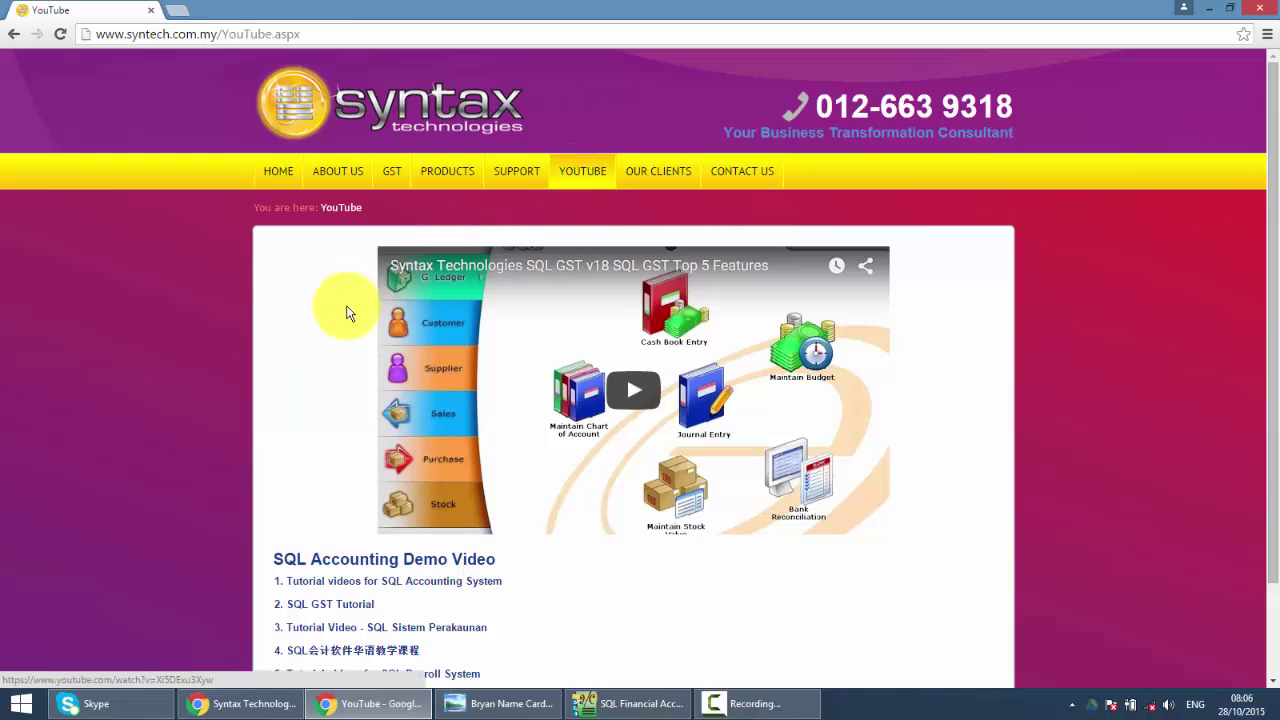
scroll(184, 308, down, 2)
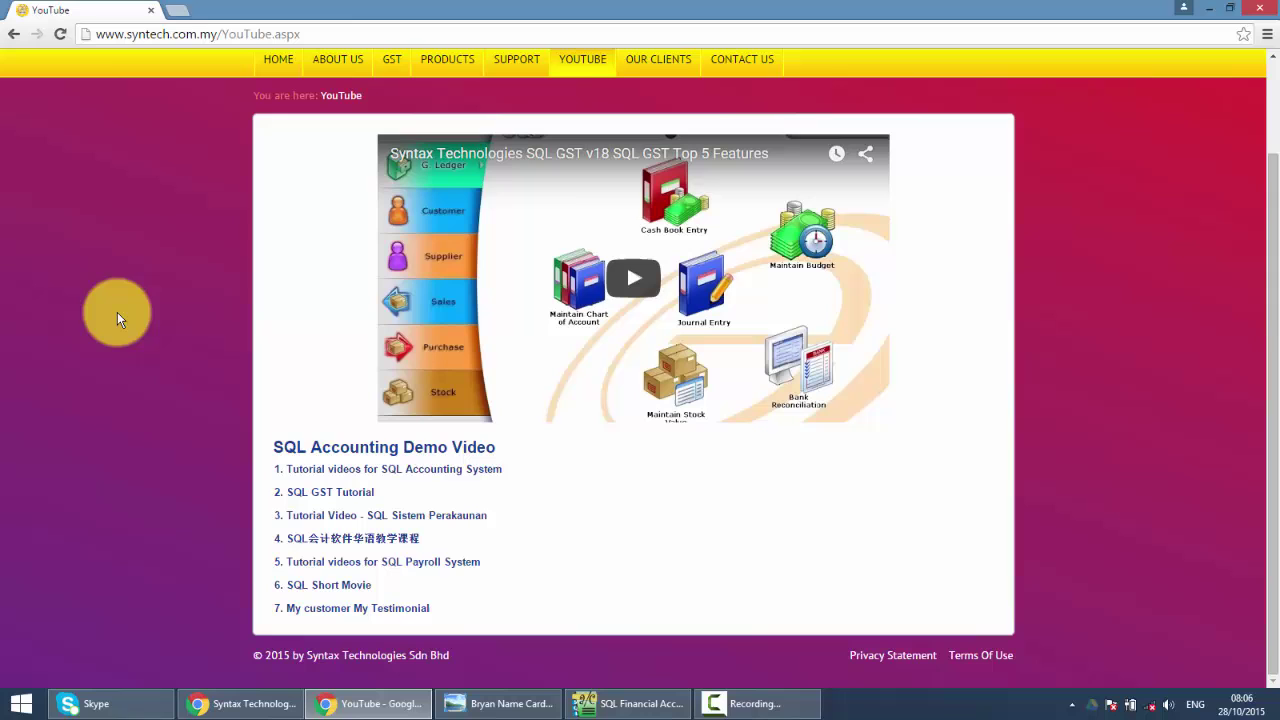
click(478, 703)
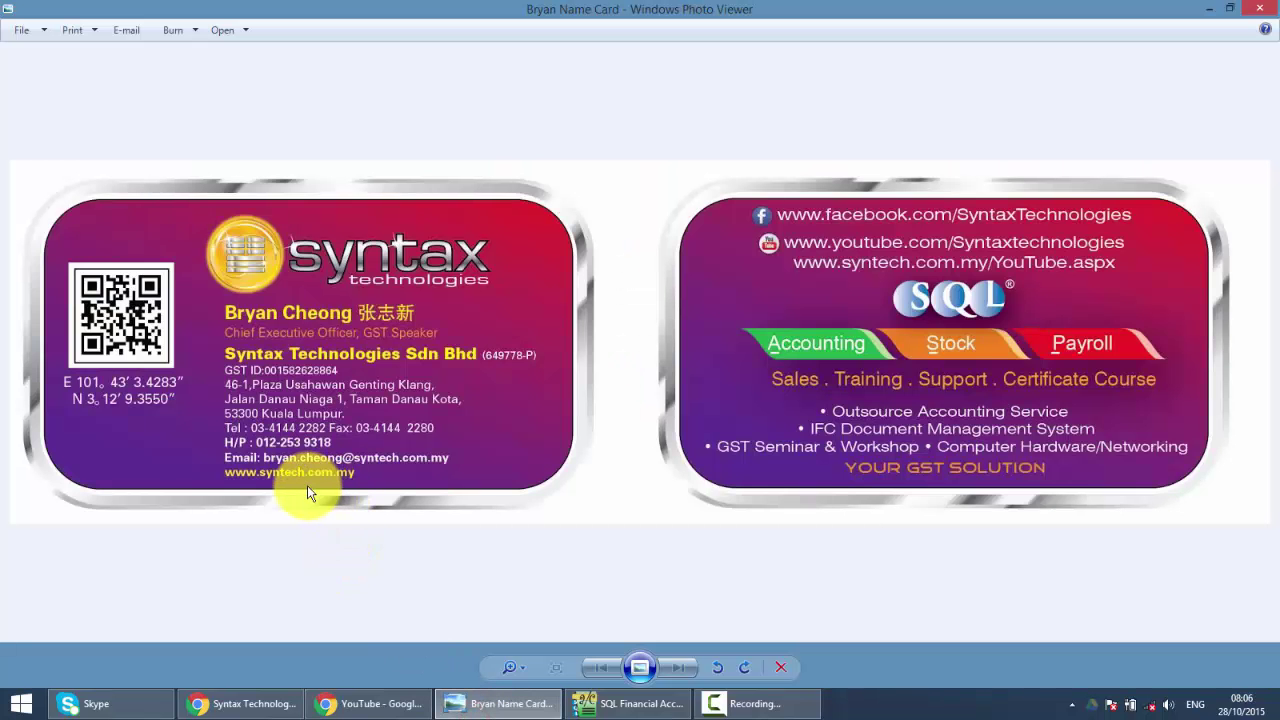